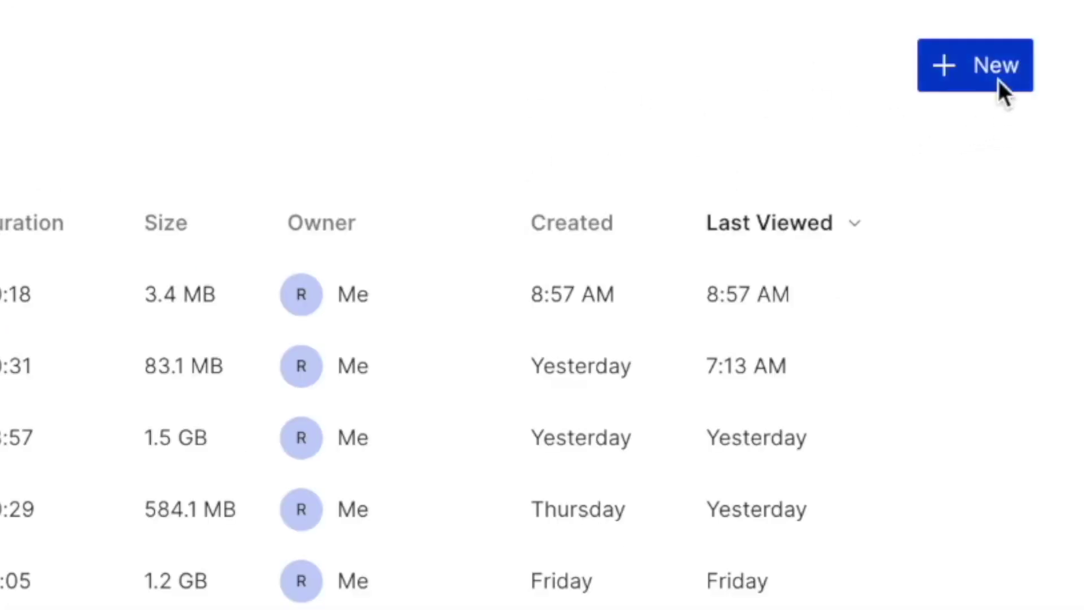
Create a new video project and choose Add file to show its empty Files panel
click(995, 70)
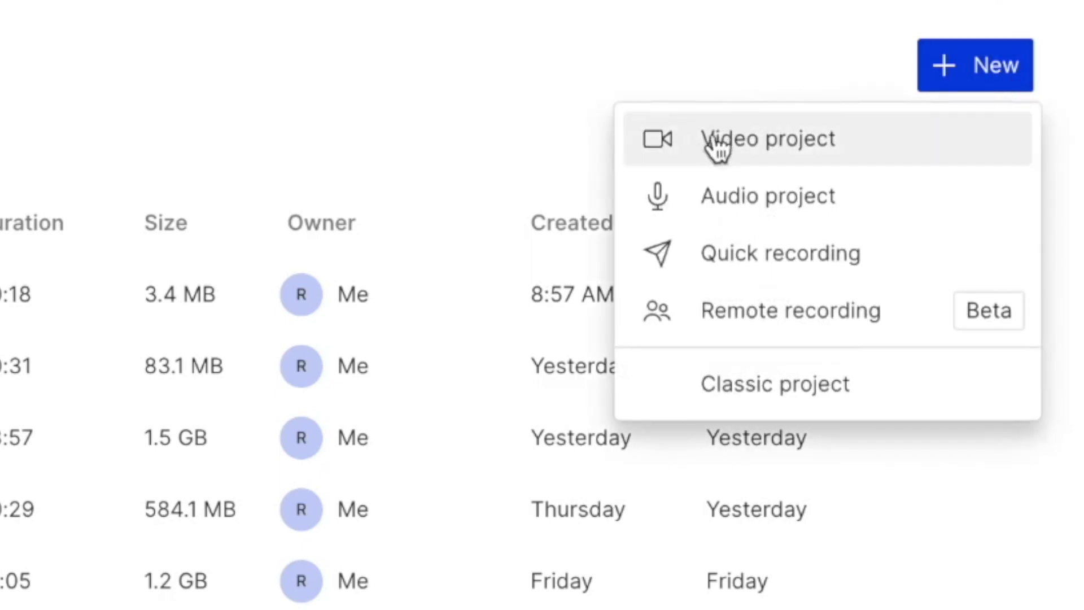
click(751, 138)
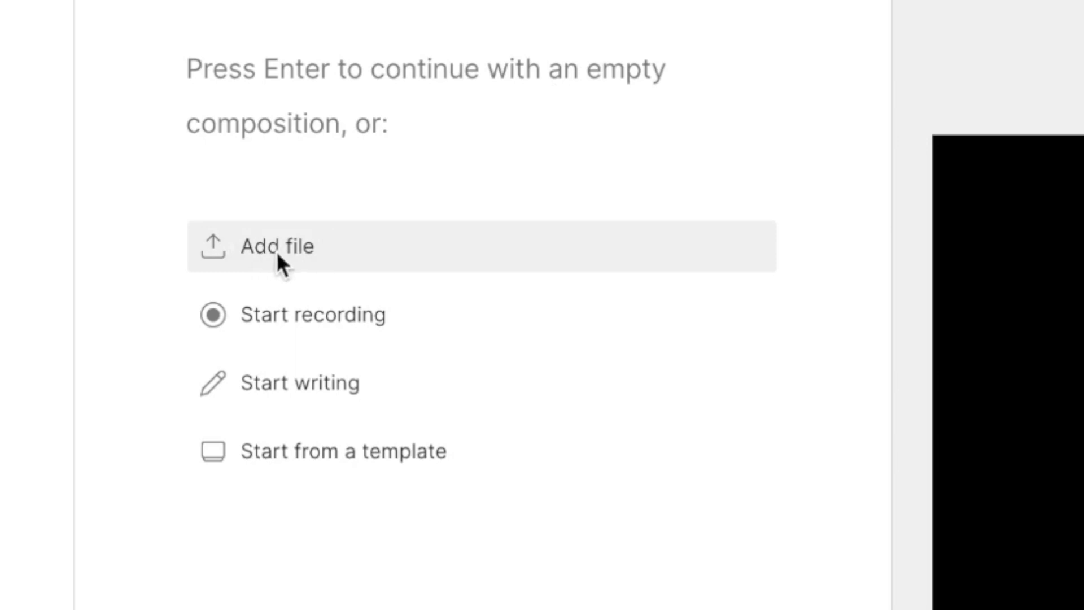
click(276, 251)
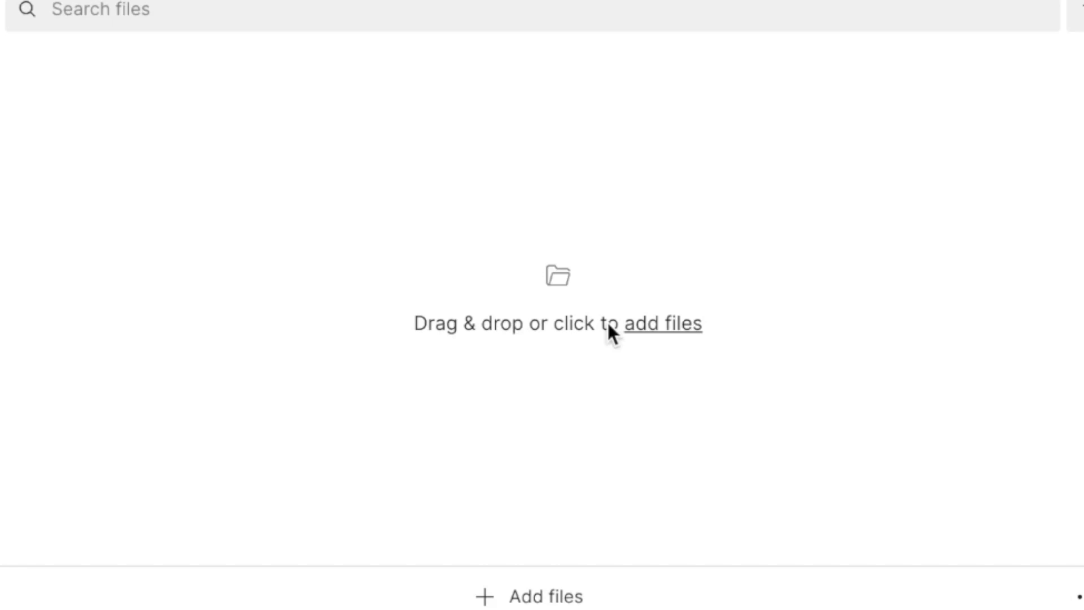
Import 'Screen Shot 2023-09-17 at 8.57.01 AM.png' from the Desktop into the project files
click(535, 597)
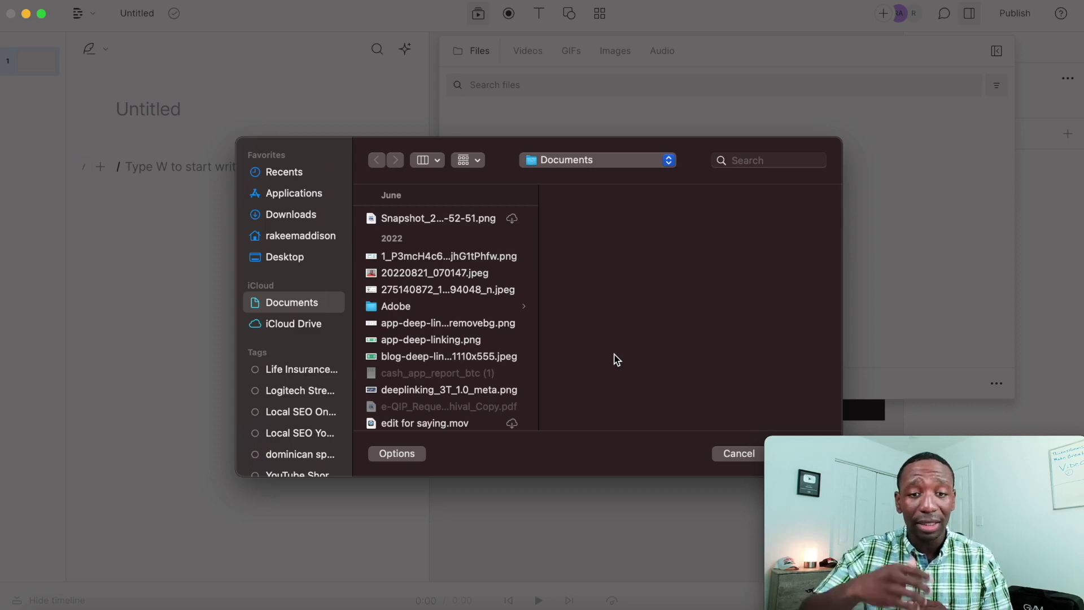
click(308, 236)
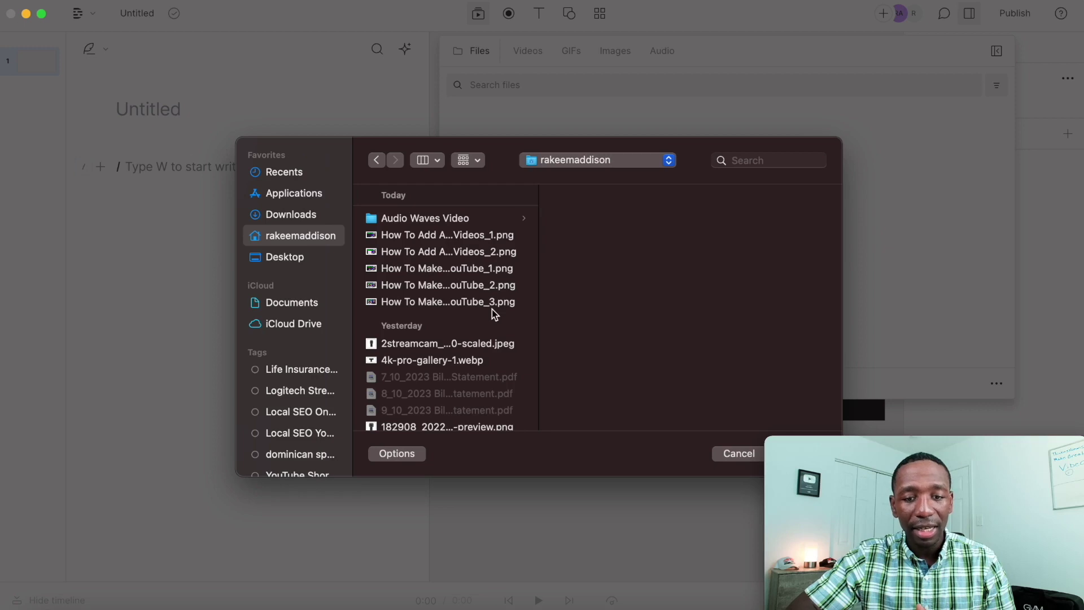
scroll(493, 309, down, 3)
scroll(492, 310, up, 3)
click(305, 258)
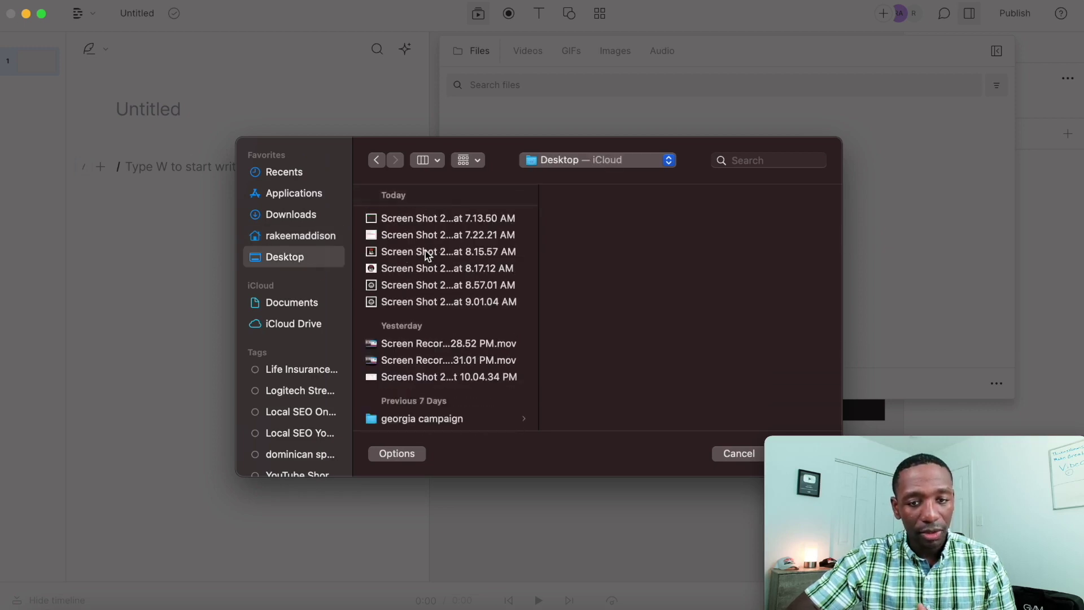
click(458, 305)
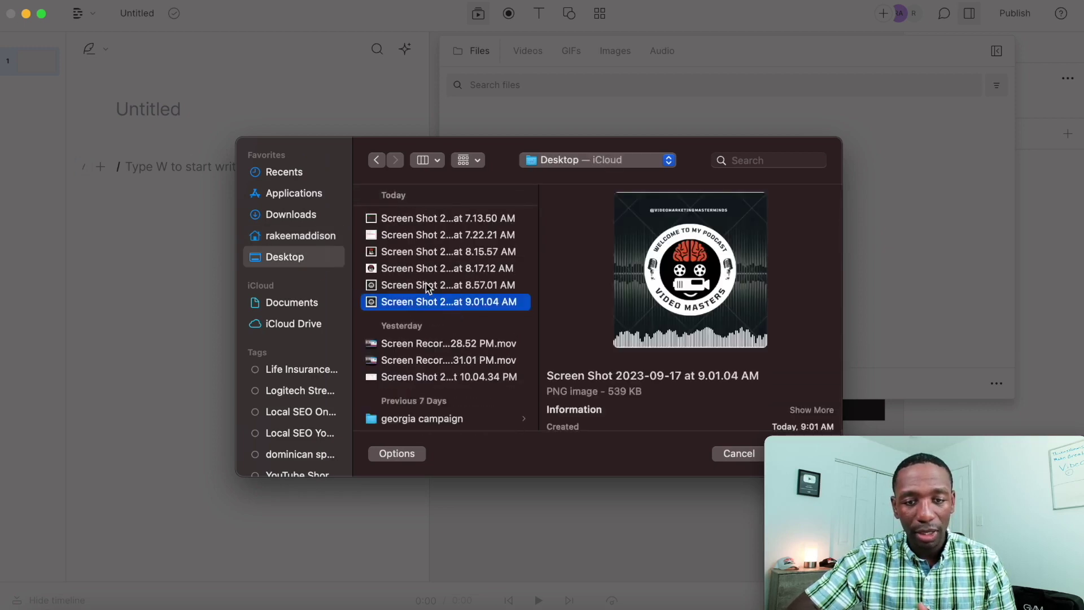
click(429, 284)
double_click(461, 285)
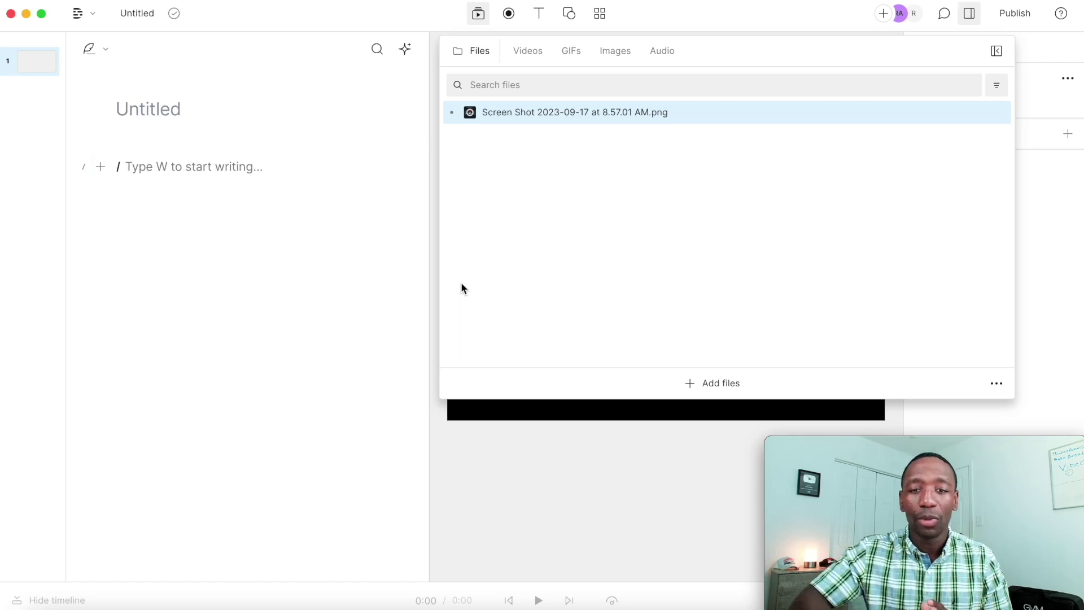
Add the logo screenshot as a new layer and set the aspect ratio to Square
click(589, 112)
click(839, 359)
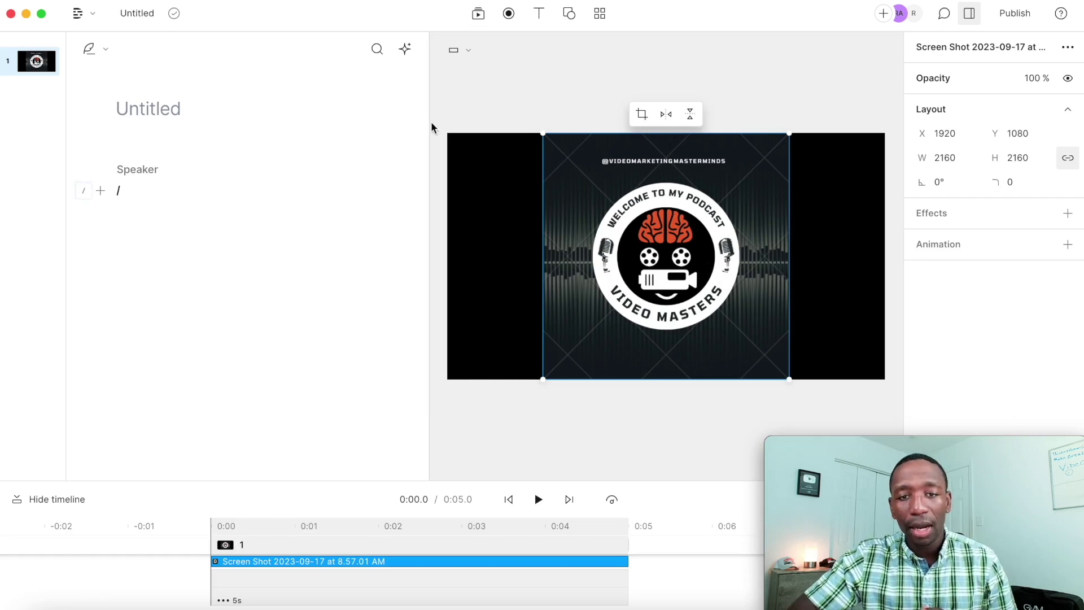
click(468, 53)
click(453, 109)
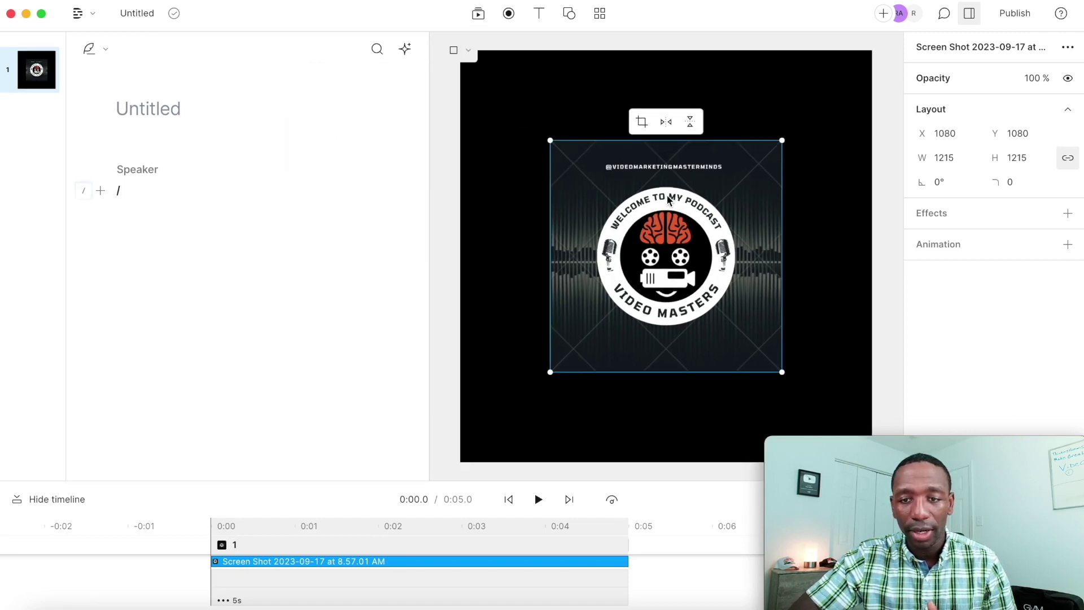
Scale the logo to 2160×2160 so it fills the whole square canvas
drag(782, 140, 872, 50)
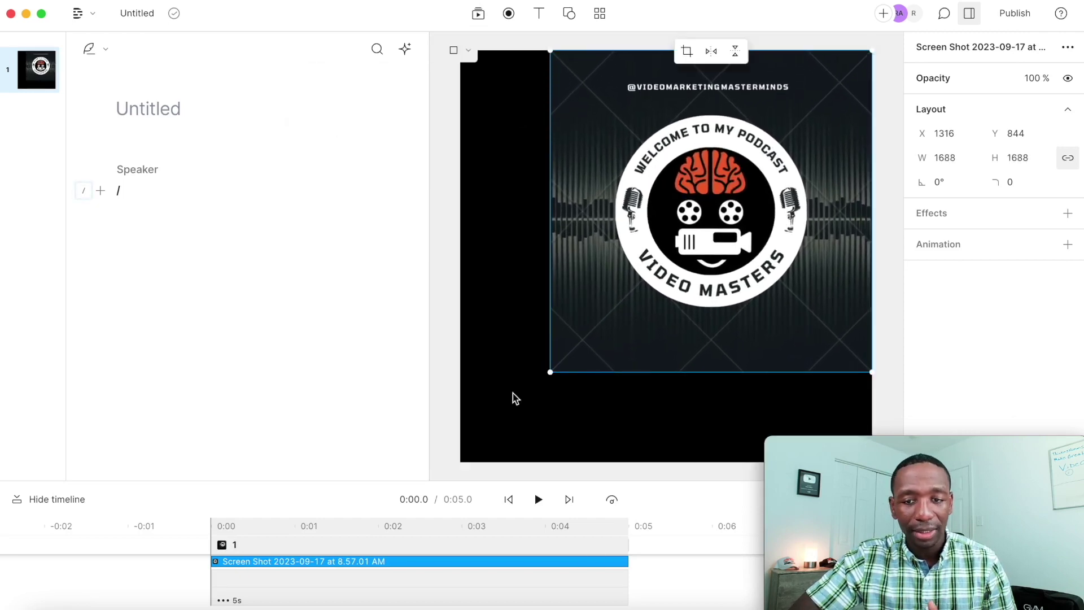
drag(550, 372, 460, 461)
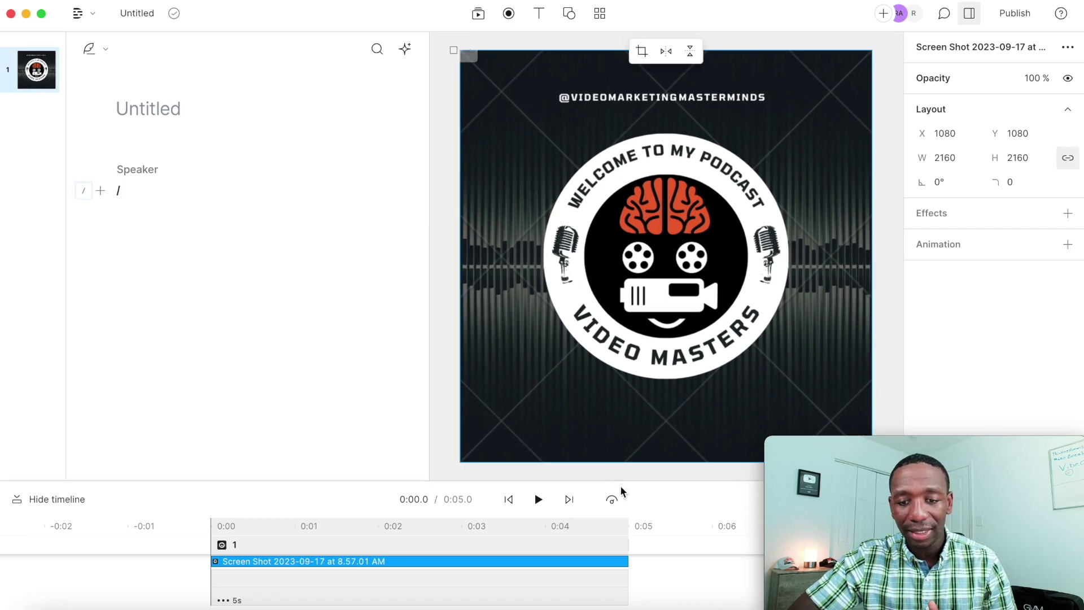
drag(658, 480, 658, 343)
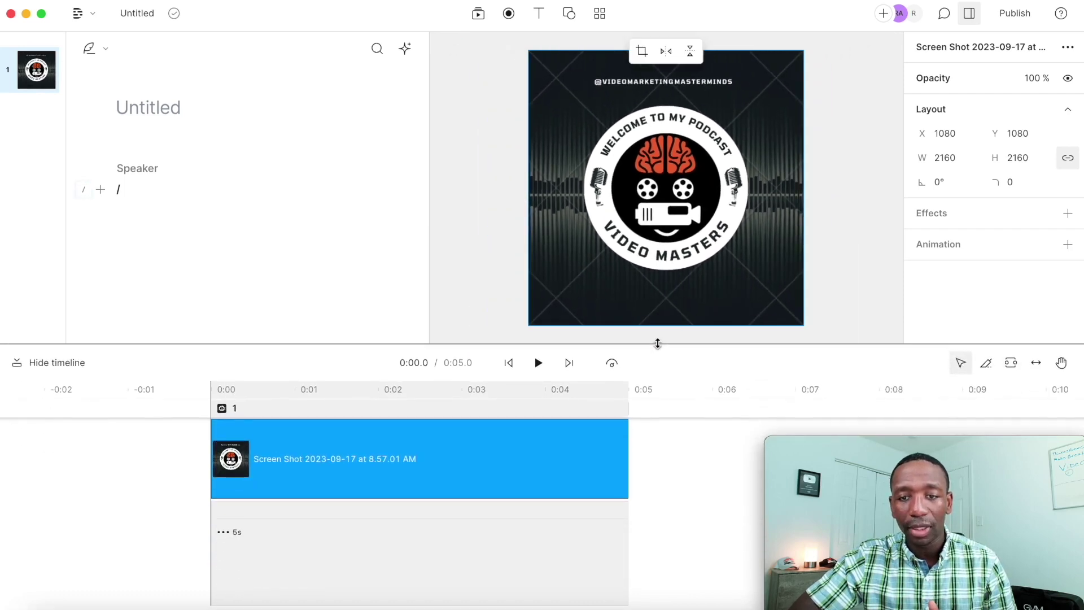
click(844, 236)
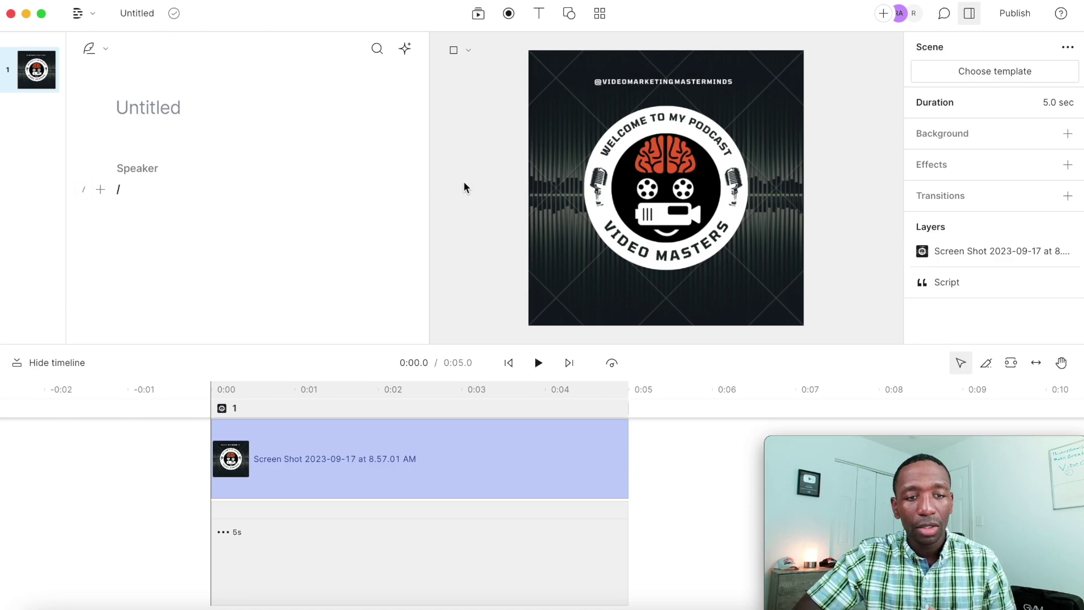
Import bellevue.mp3 from Dominican Spaghetti > spaghetti mp3s and insert it into the script
click(132, 190)
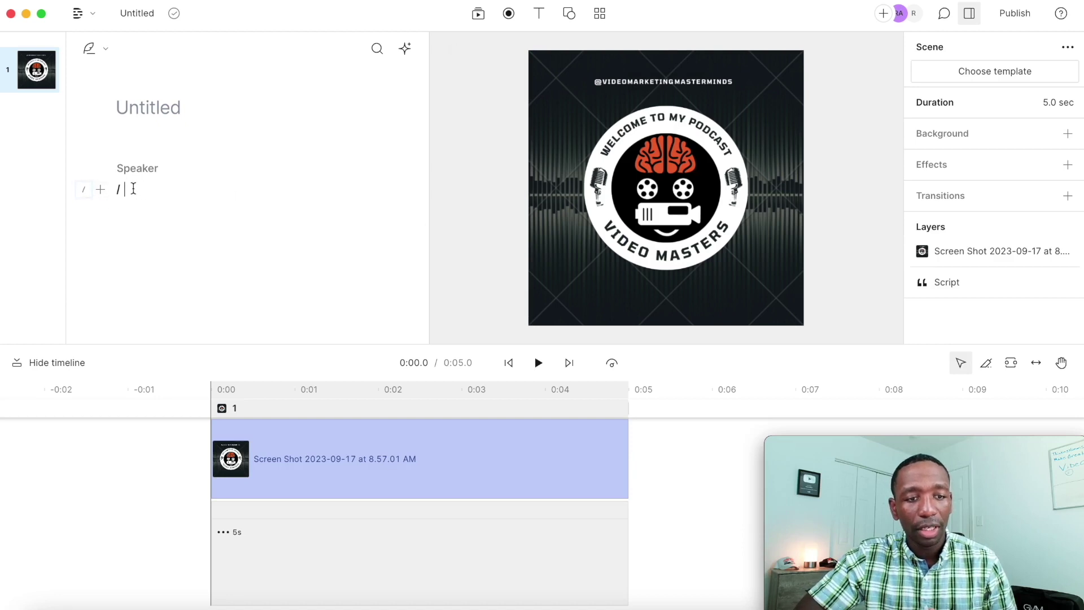
click(101, 190)
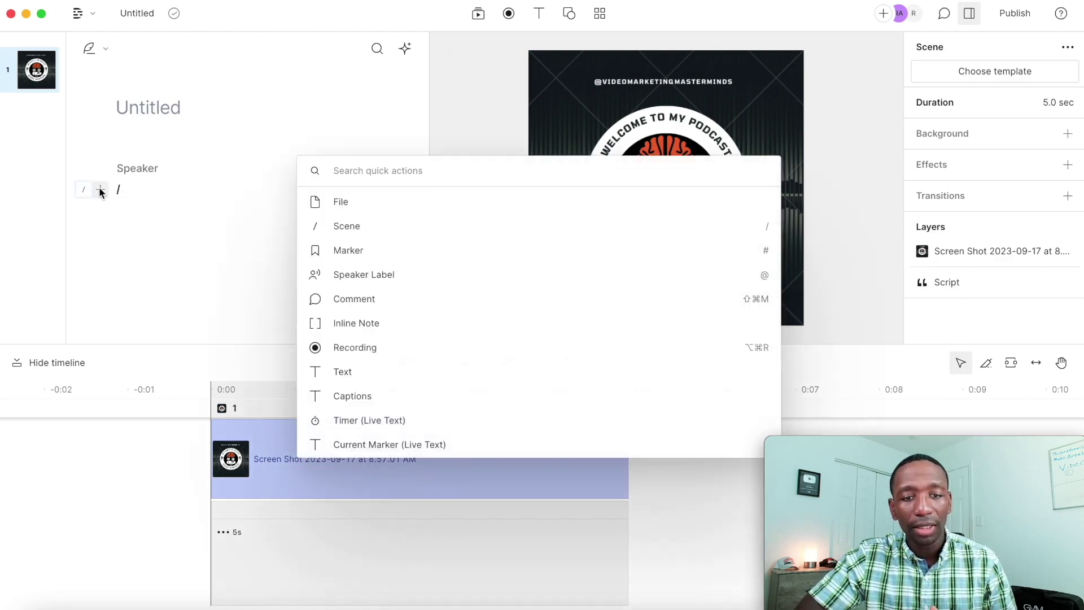
click(349, 203)
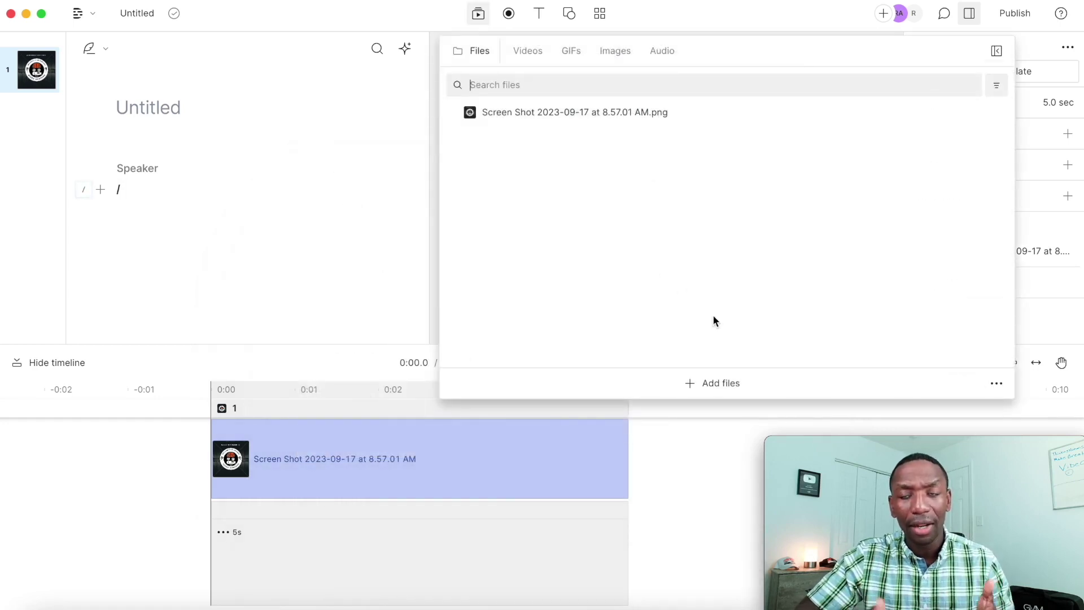
click(705, 381)
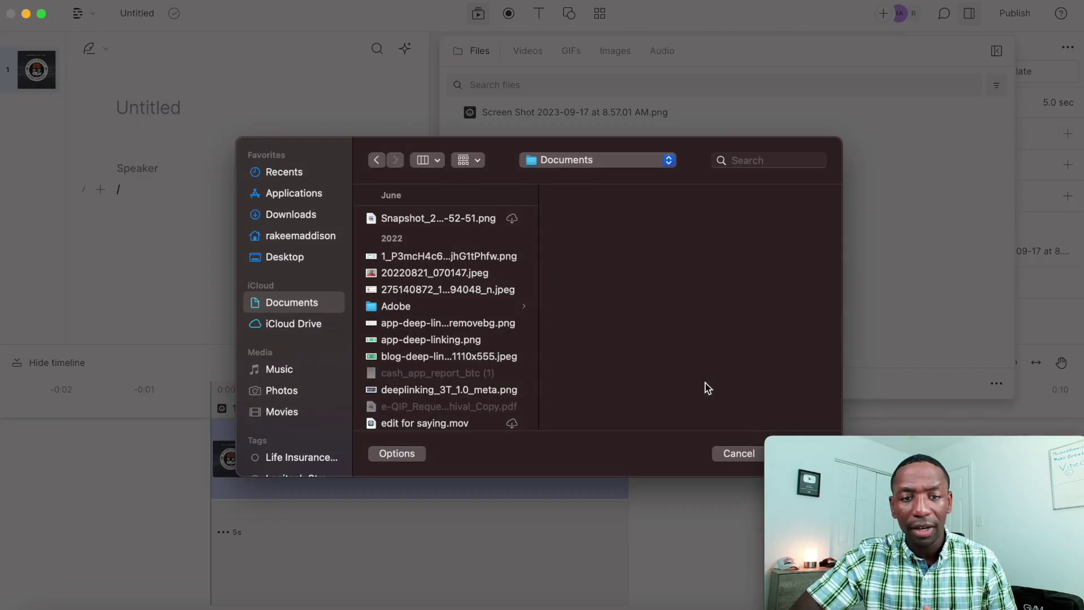
click(300, 236)
scroll(473, 237, down, 5)
scroll(473, 237, down, 5)
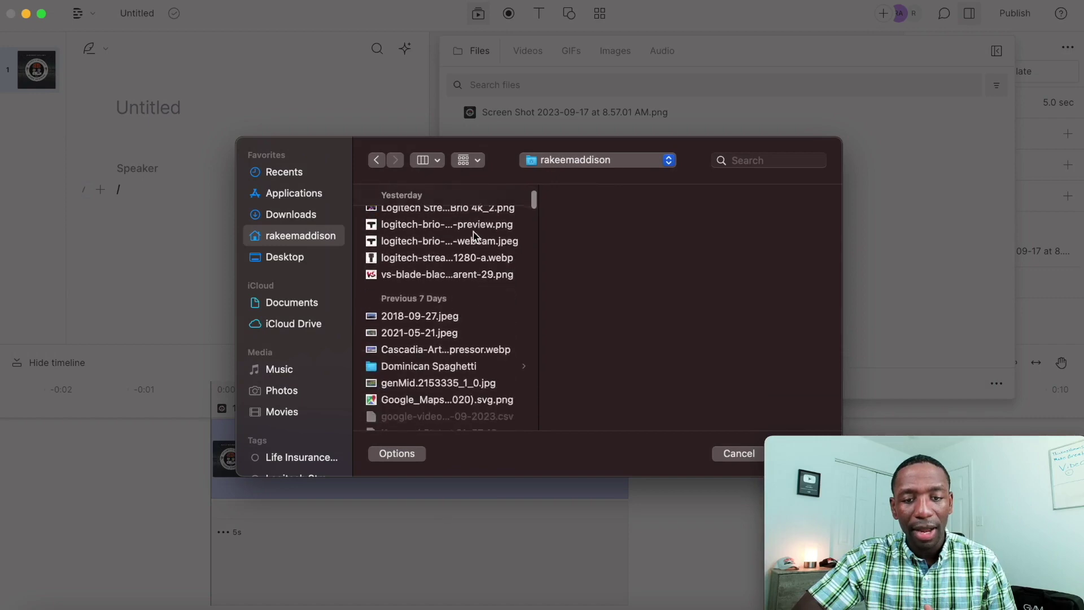
click(469, 323)
click(626, 254)
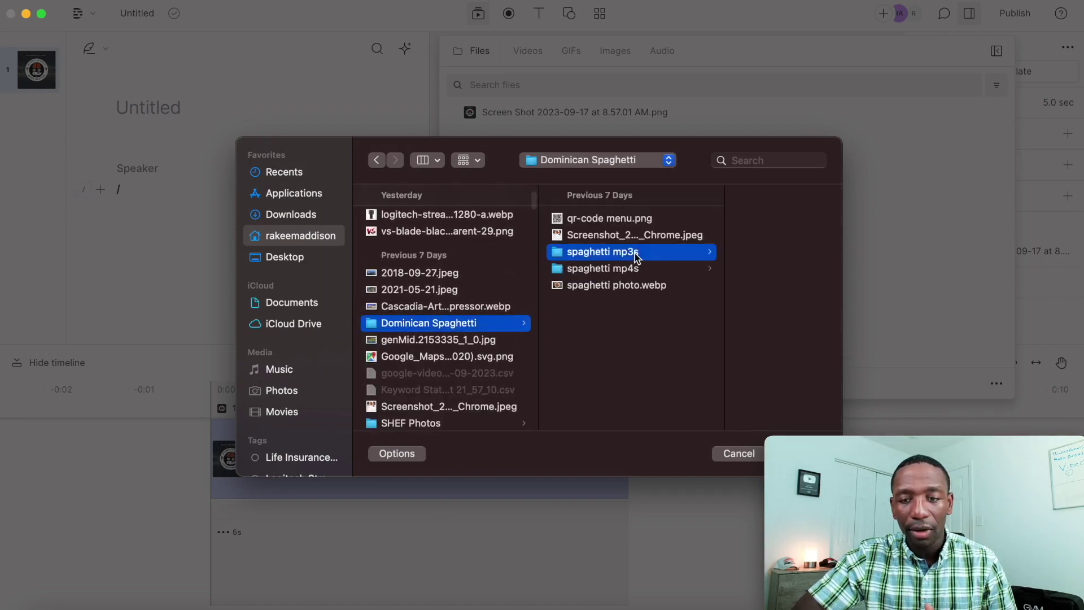
double_click(730, 220)
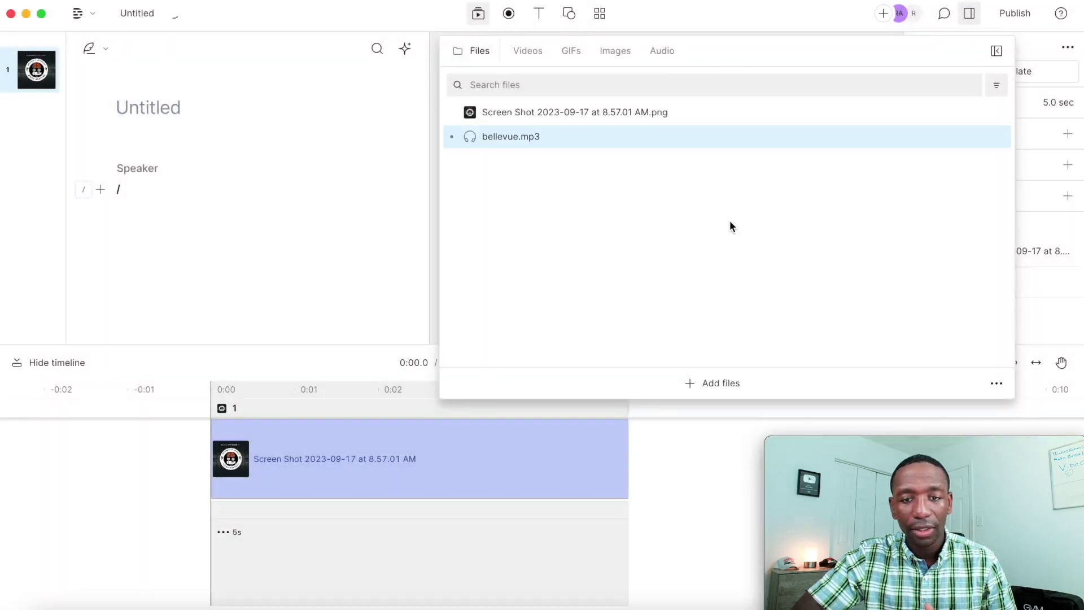
click(529, 137)
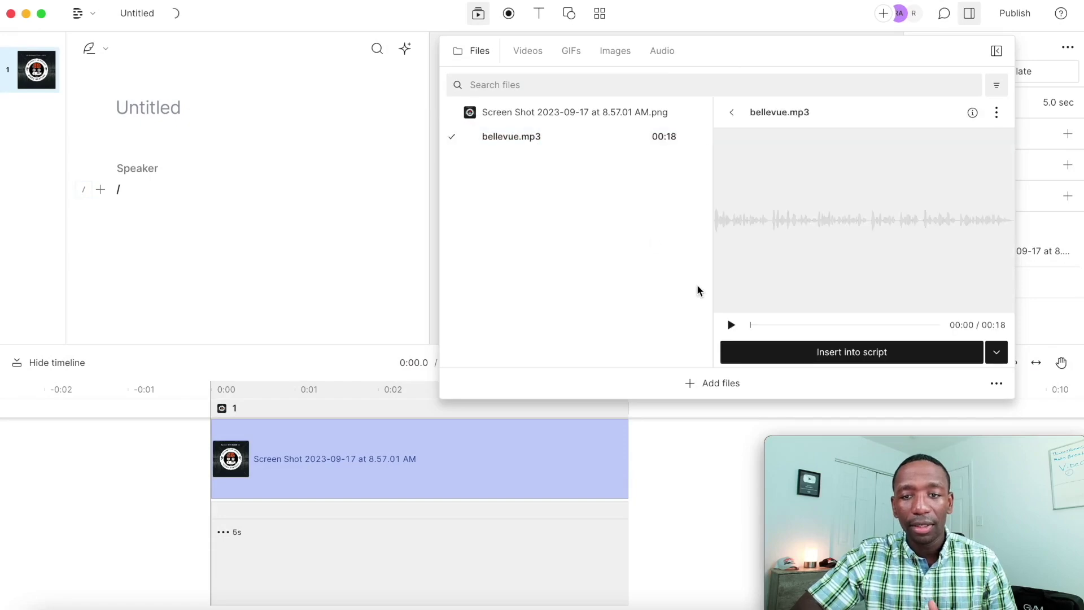
click(832, 355)
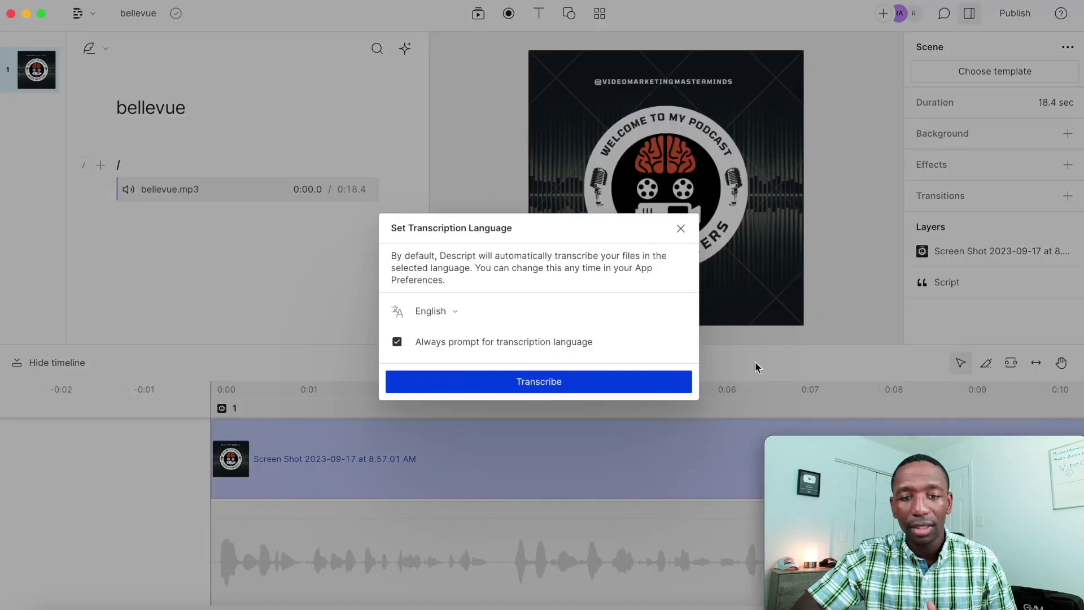
Transcribe bellevue.mp3 in English and close the Transcribing dialog
click(538, 384)
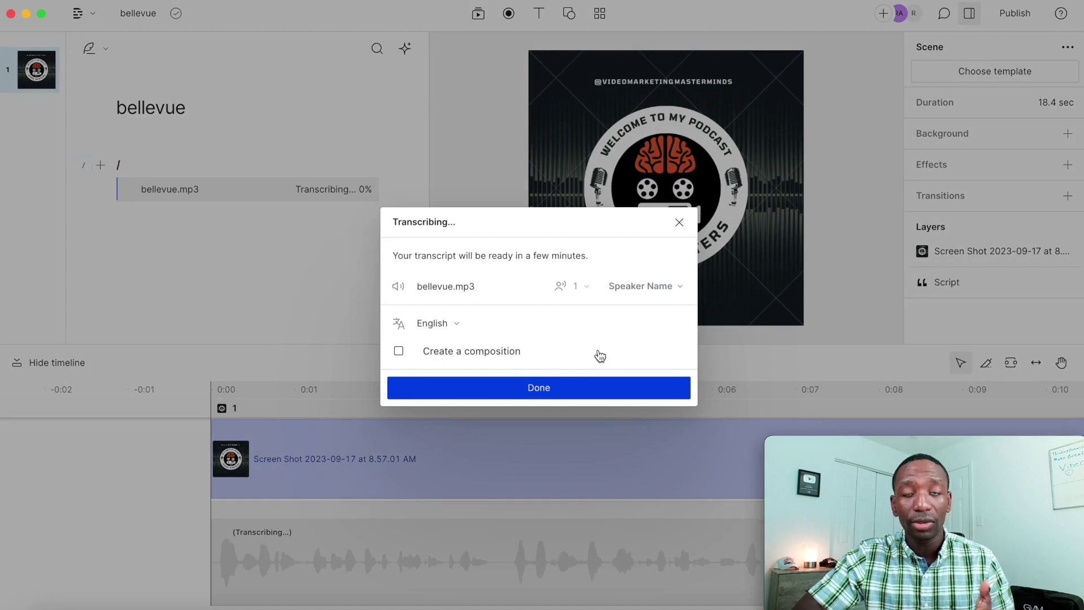
click(531, 388)
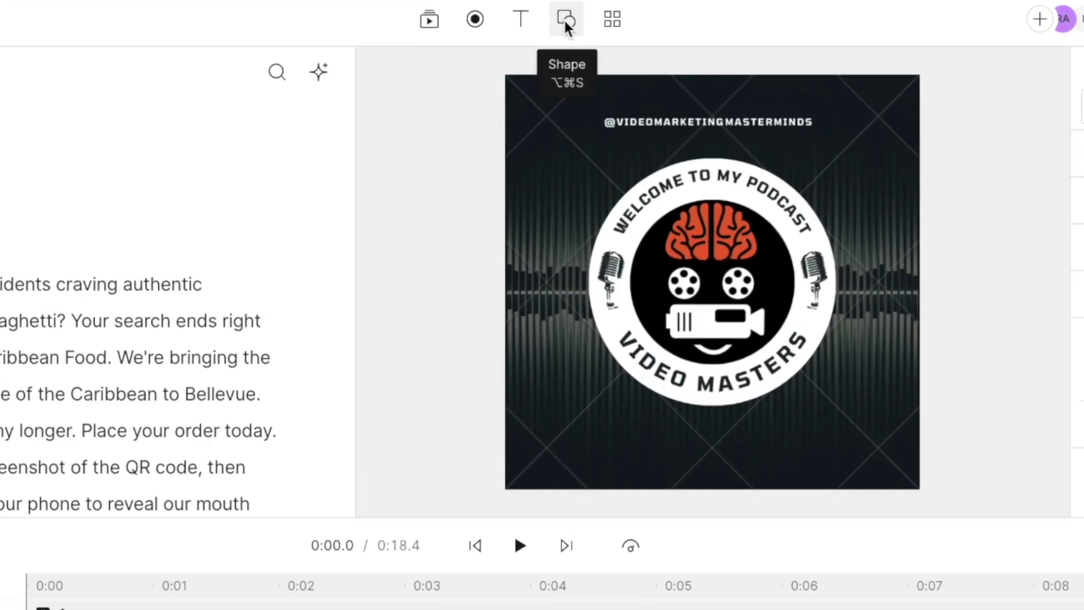
Add a Waveform shape sized 2160×404, spanning the full width along the canvas bottom
click(569, 16)
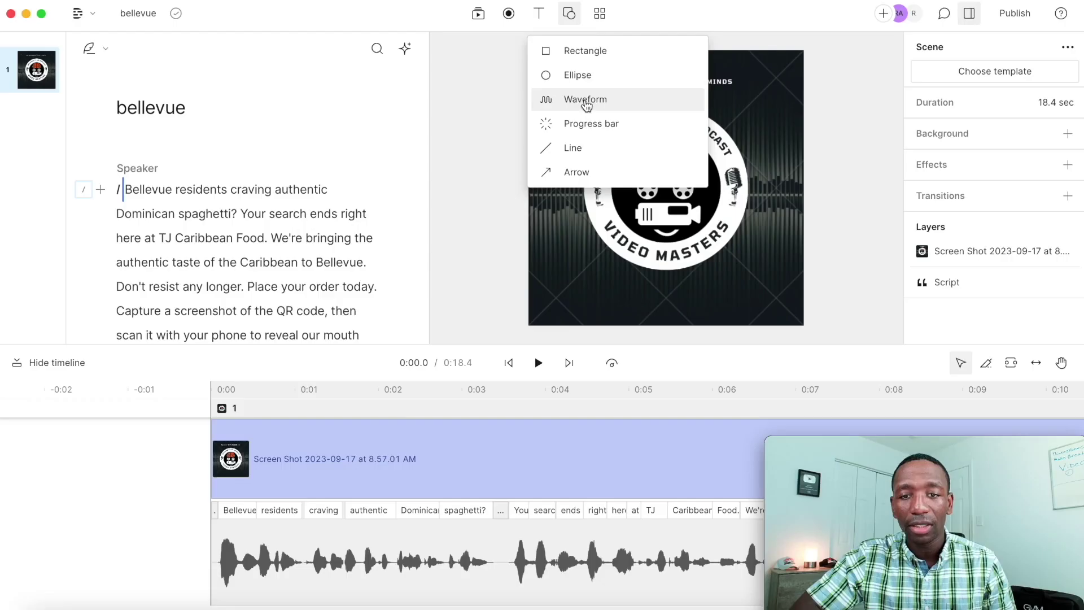
click(586, 101)
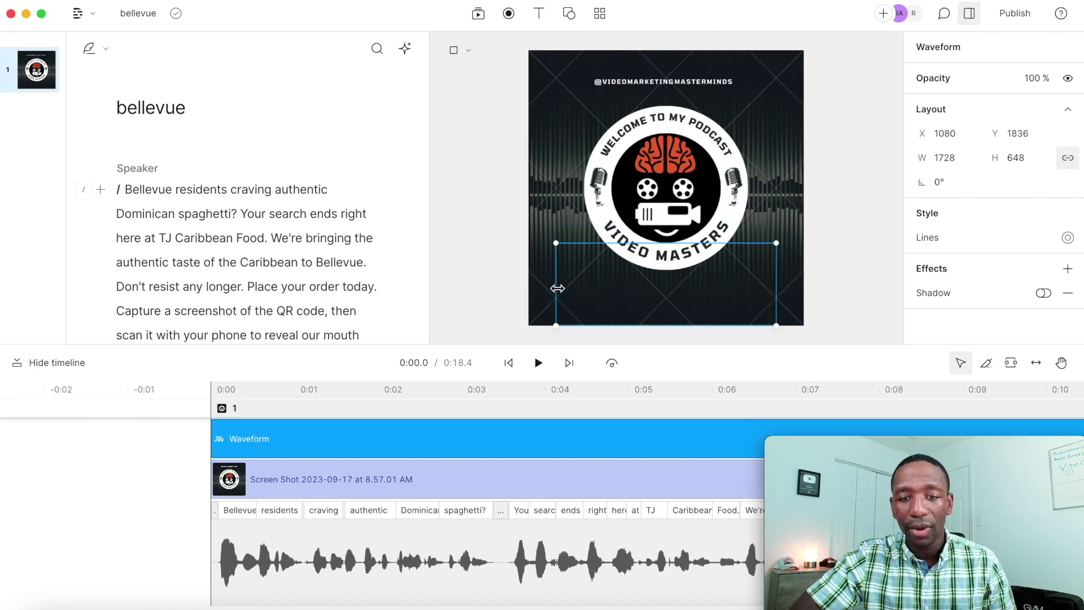
drag(556, 285, 529, 287)
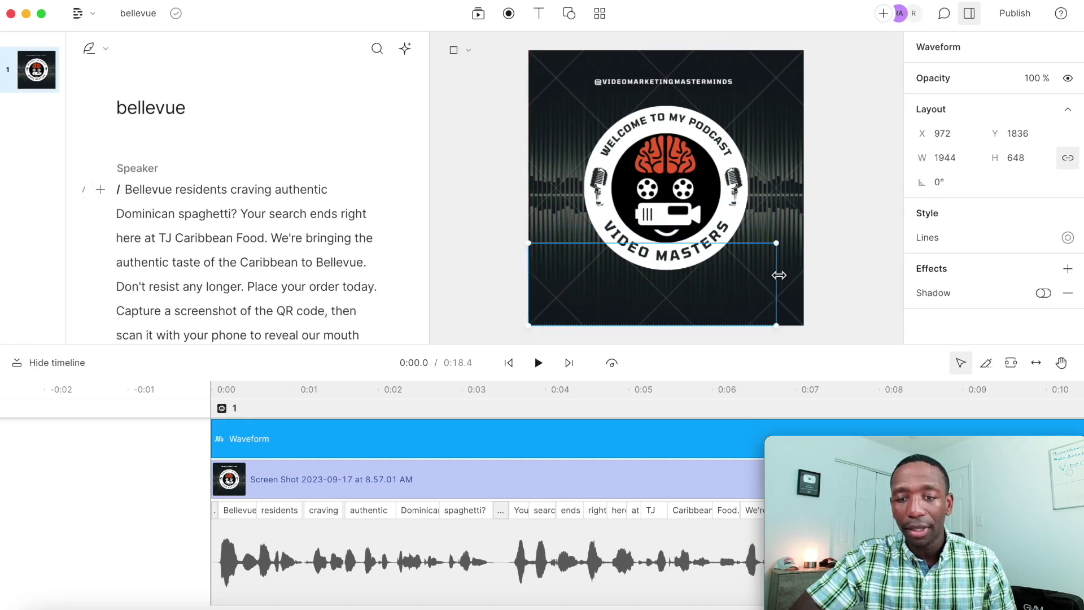
drag(777, 274, 804, 275)
drag(658, 244, 660, 273)
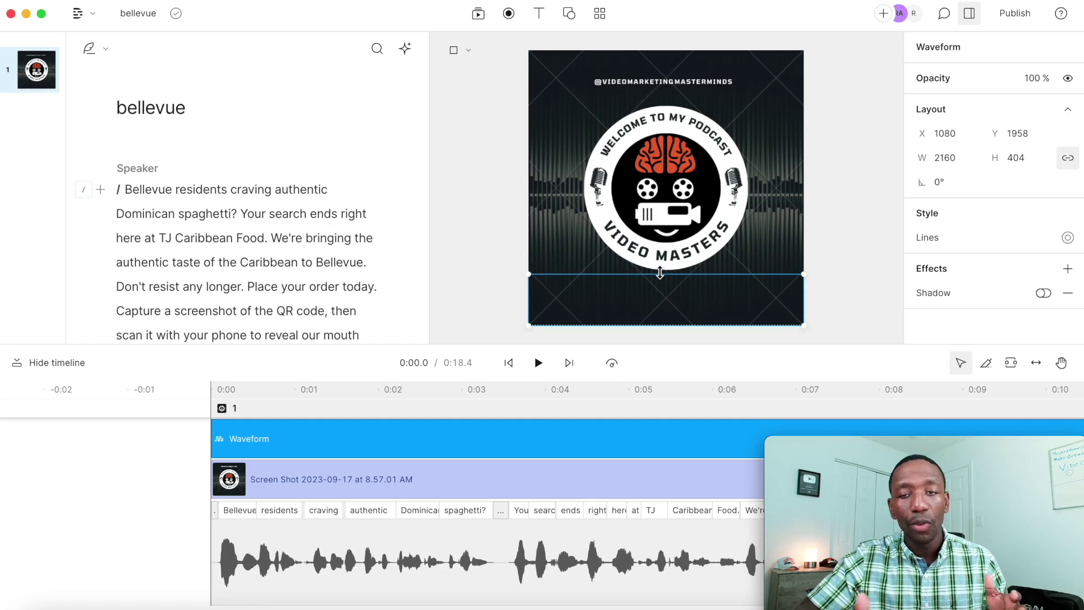
click(787, 259)
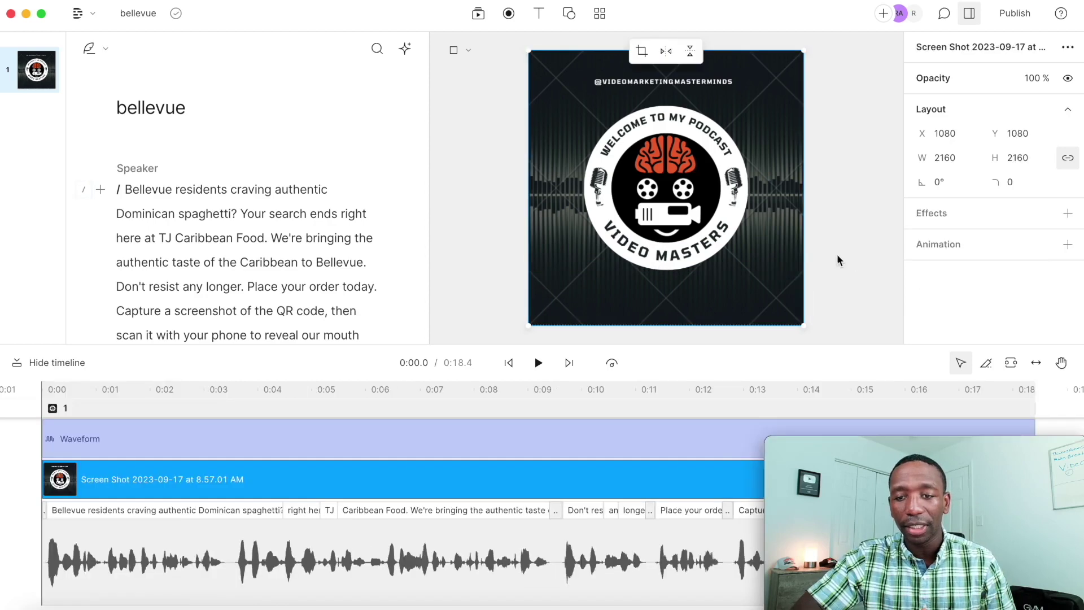
click(658, 289)
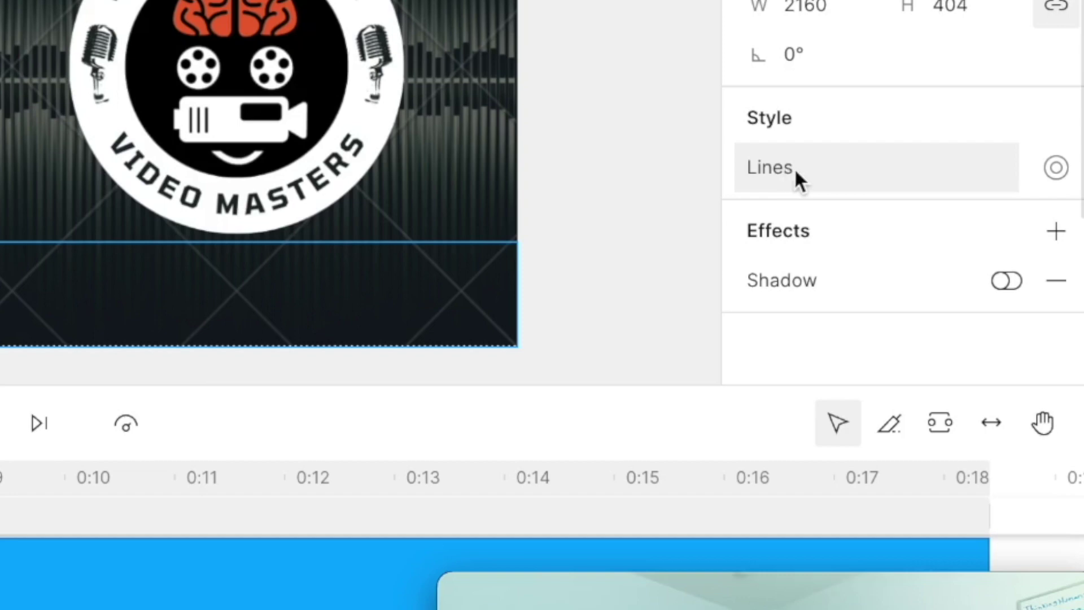
click(819, 168)
Switch the waveform style to Circle and play a short preview
click(829, 297)
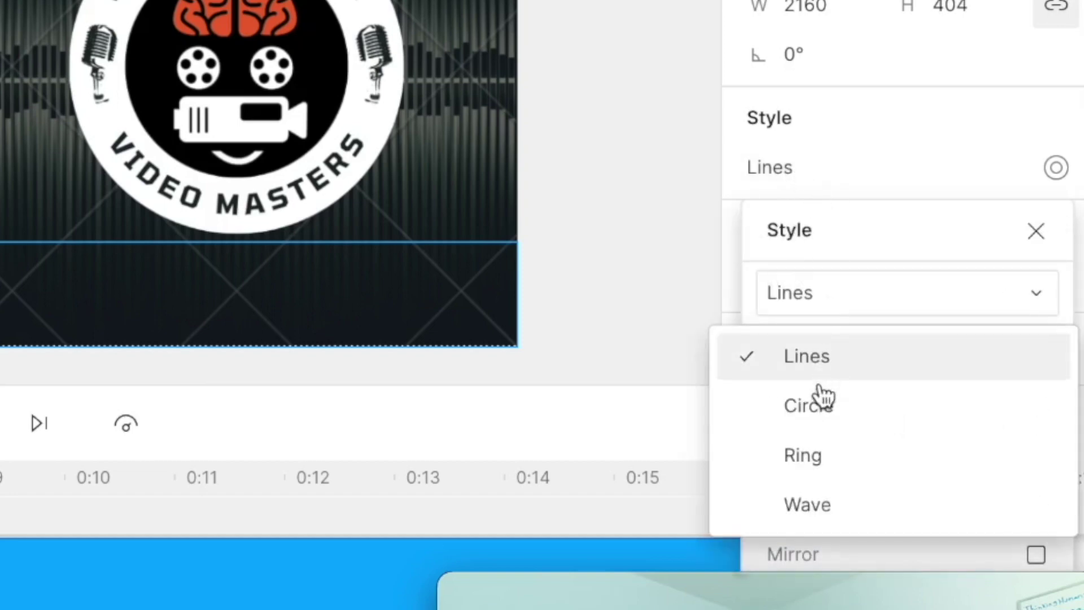
click(820, 418)
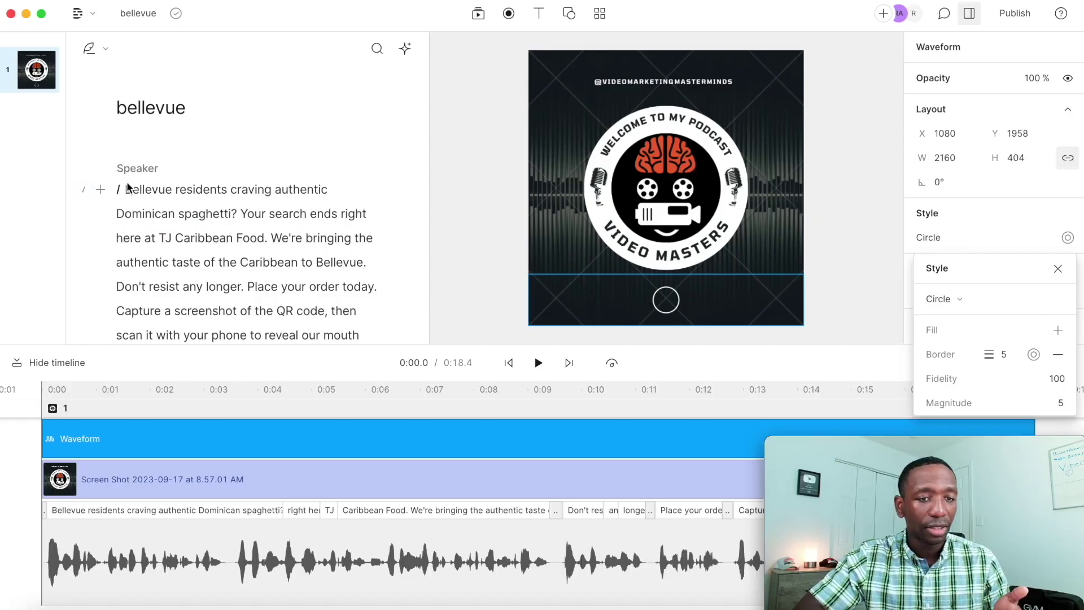
click(128, 189)
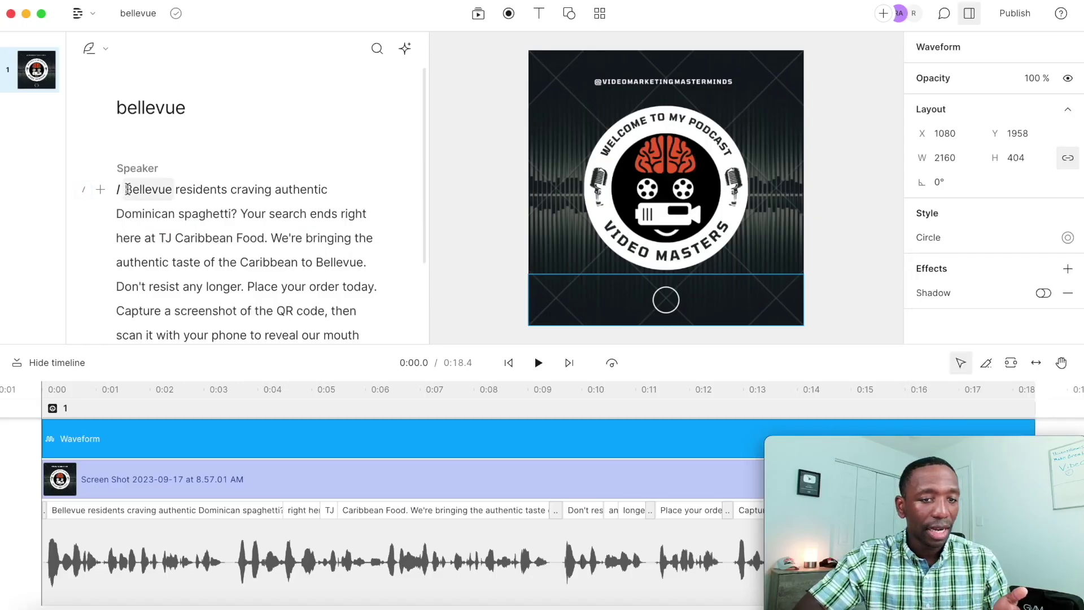
key(space)
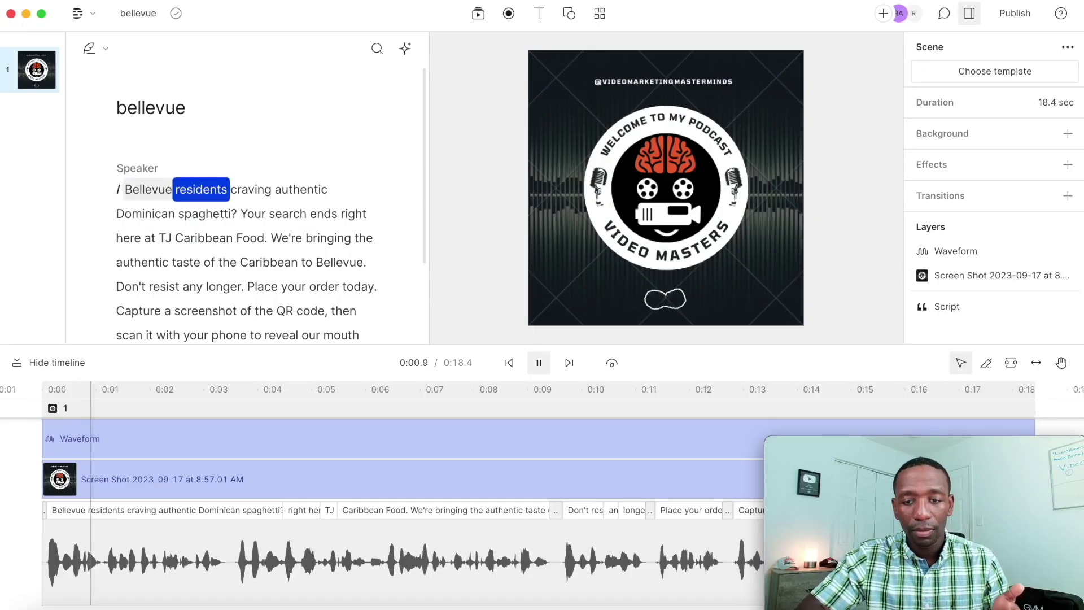
key(space)
click(682, 320)
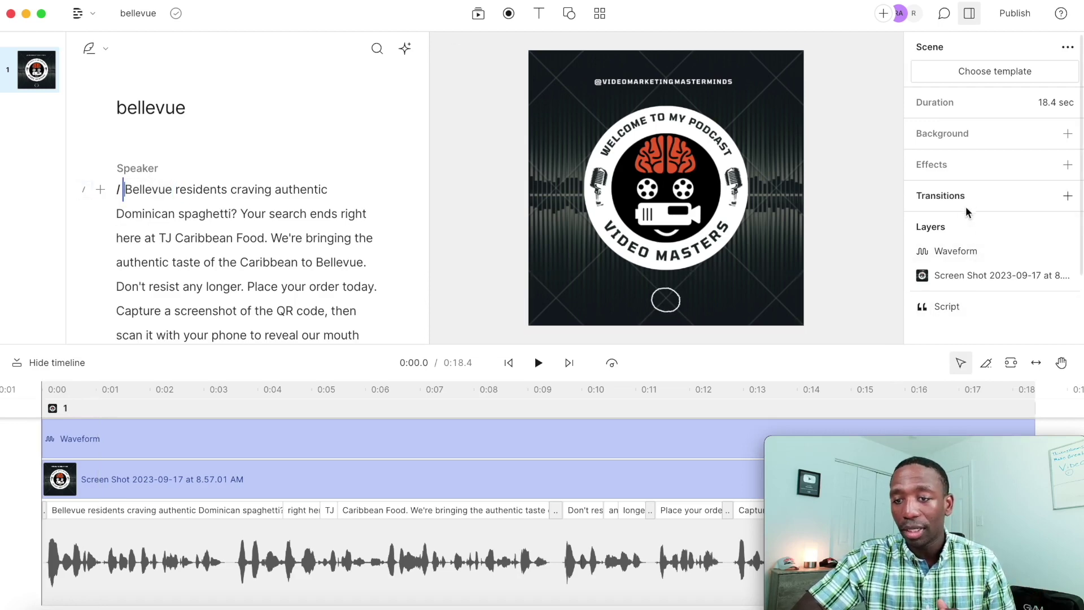
Set the waveform style back to Lines and play the video to check it
click(958, 249)
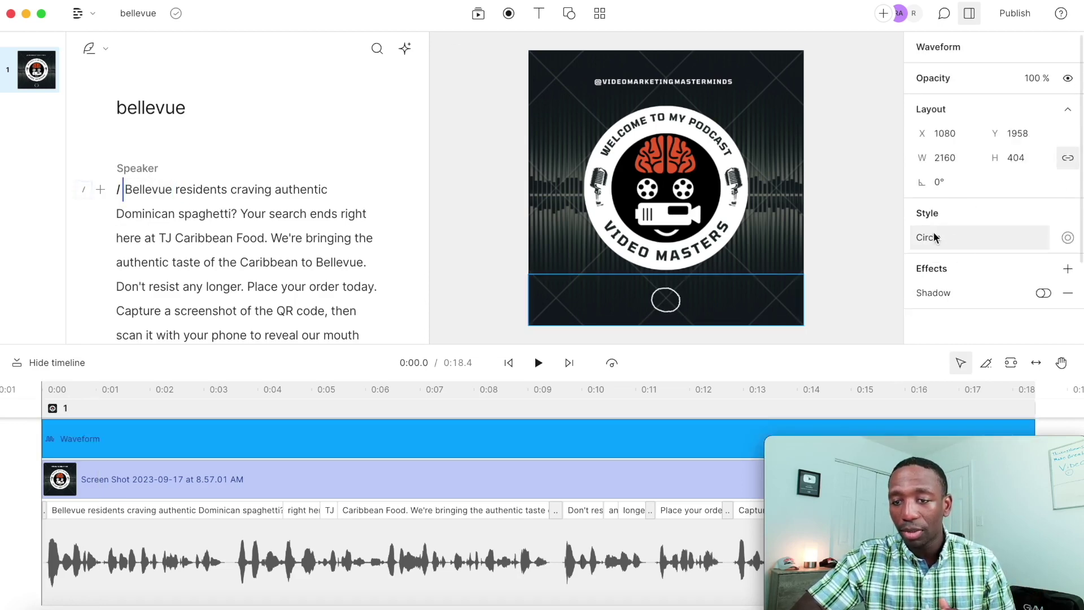
click(949, 238)
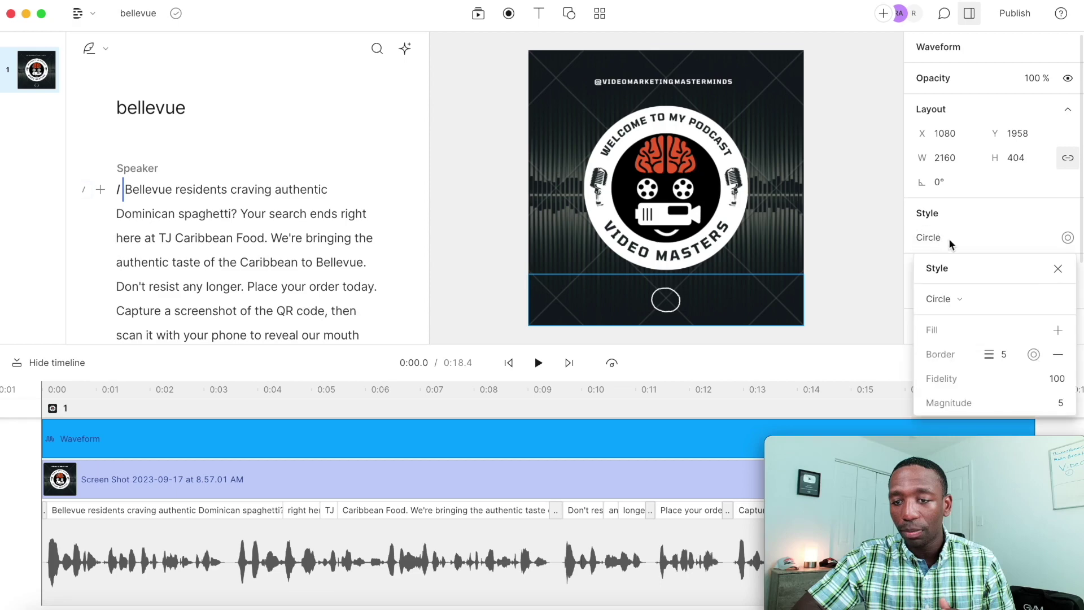
click(954, 299)
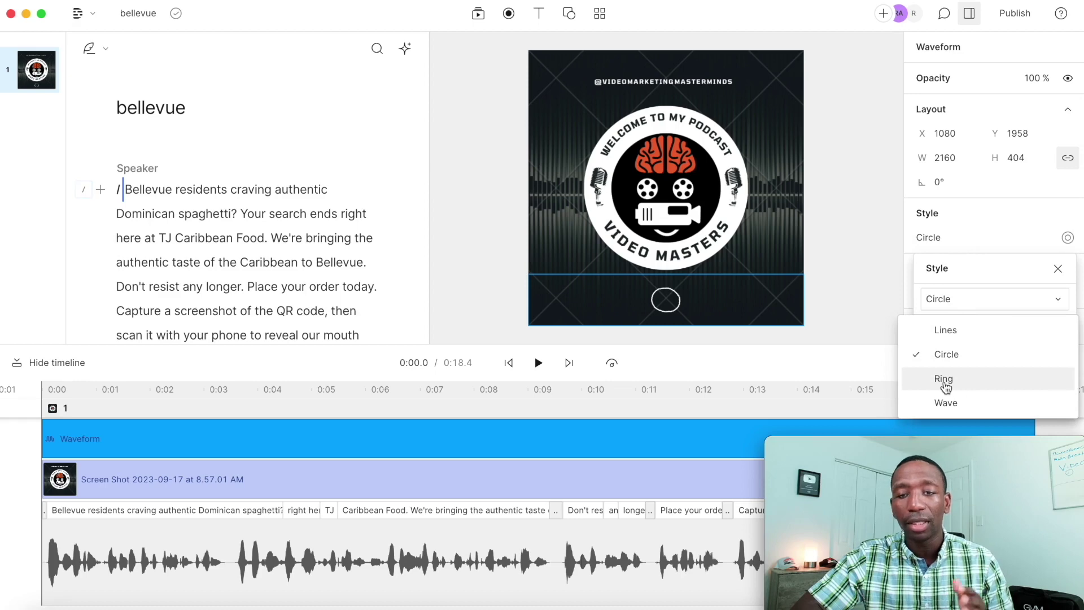
click(960, 330)
click(1016, 245)
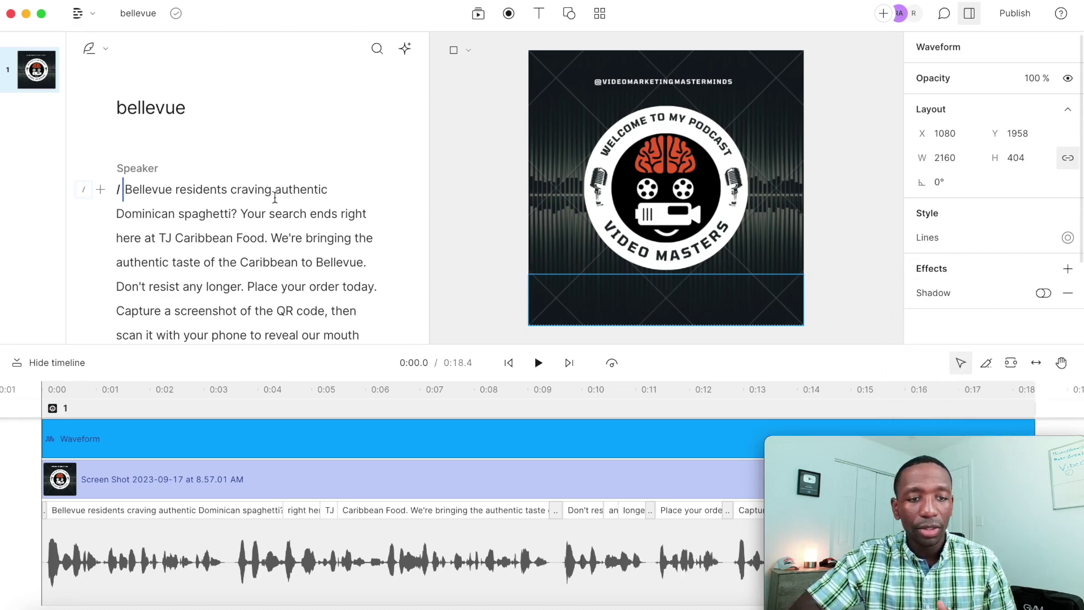
click(126, 191)
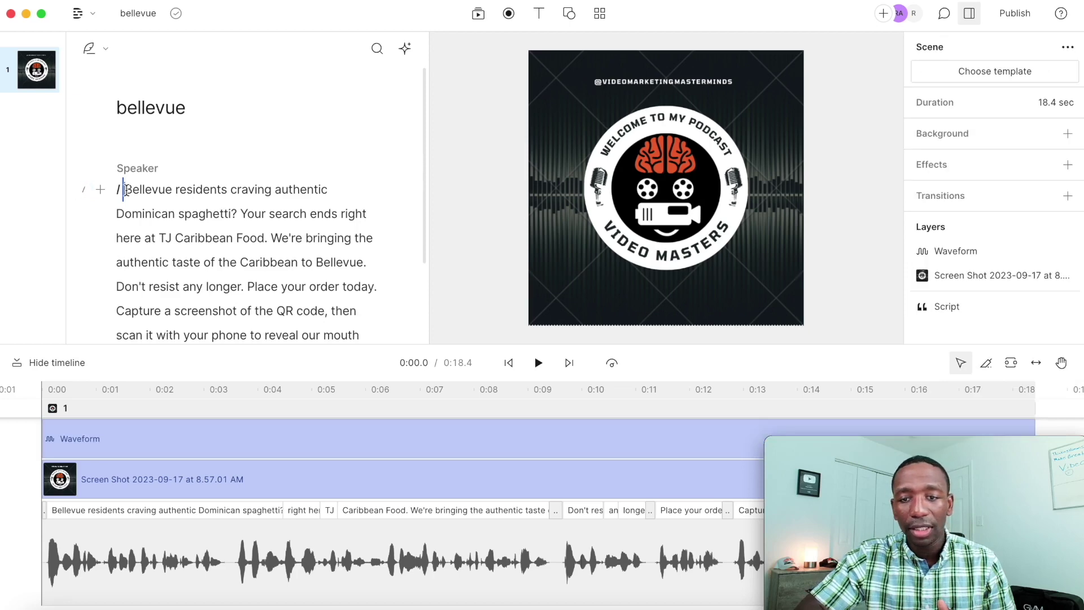
key(space)
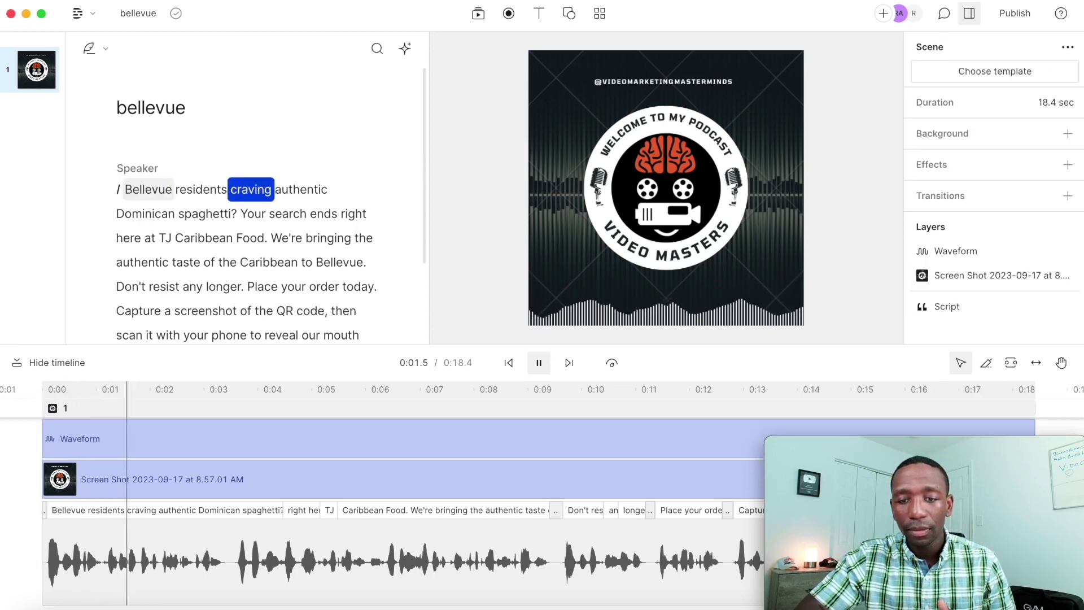
key(space)
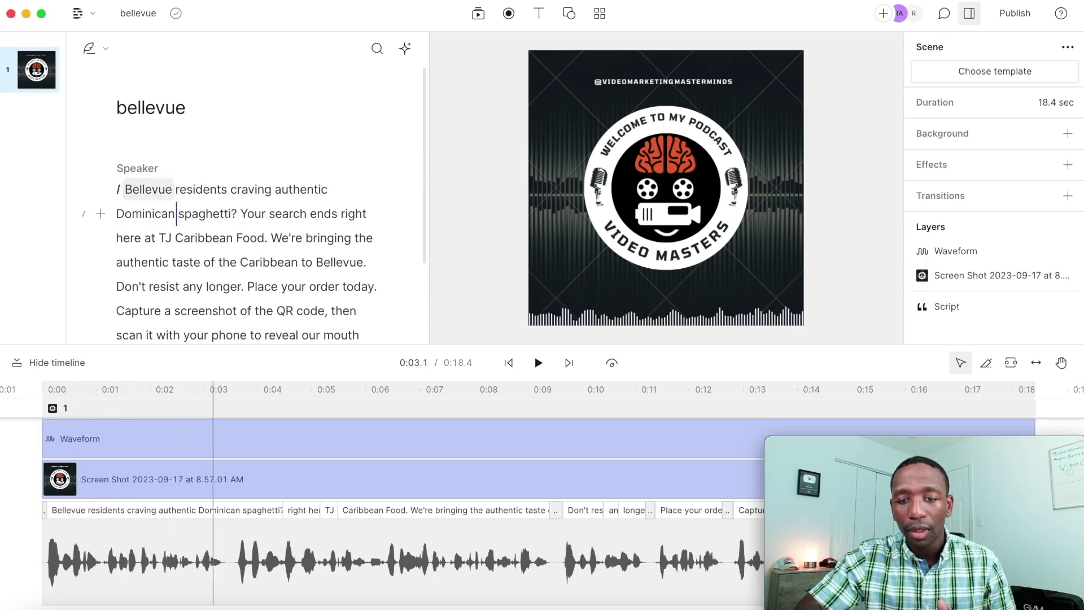
click(124, 190)
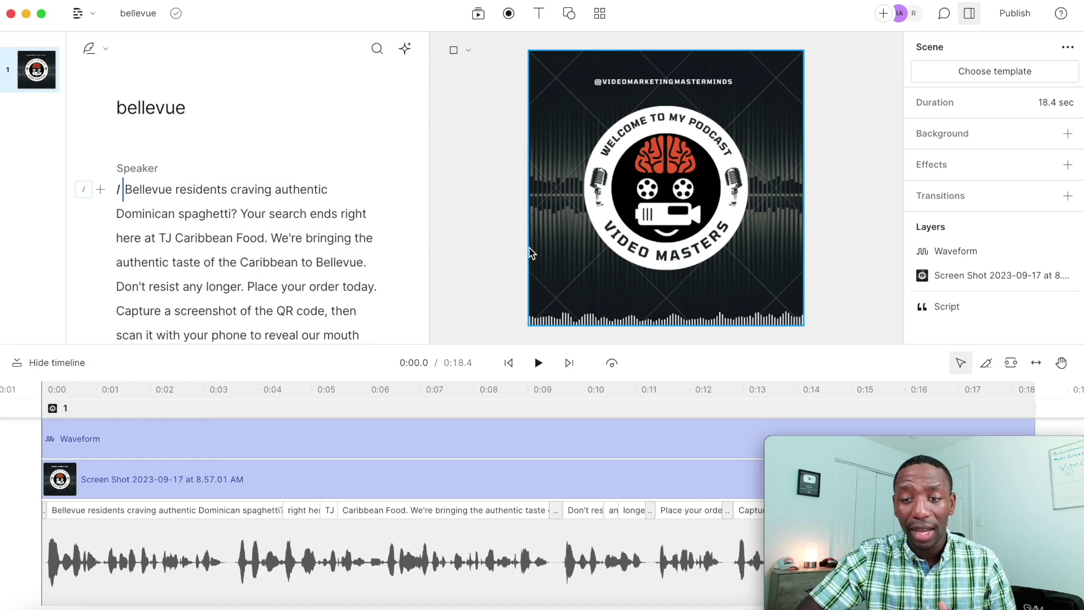
Enlarge the Lines waveform Size and preview playback from the word Caribbean
click(770, 298)
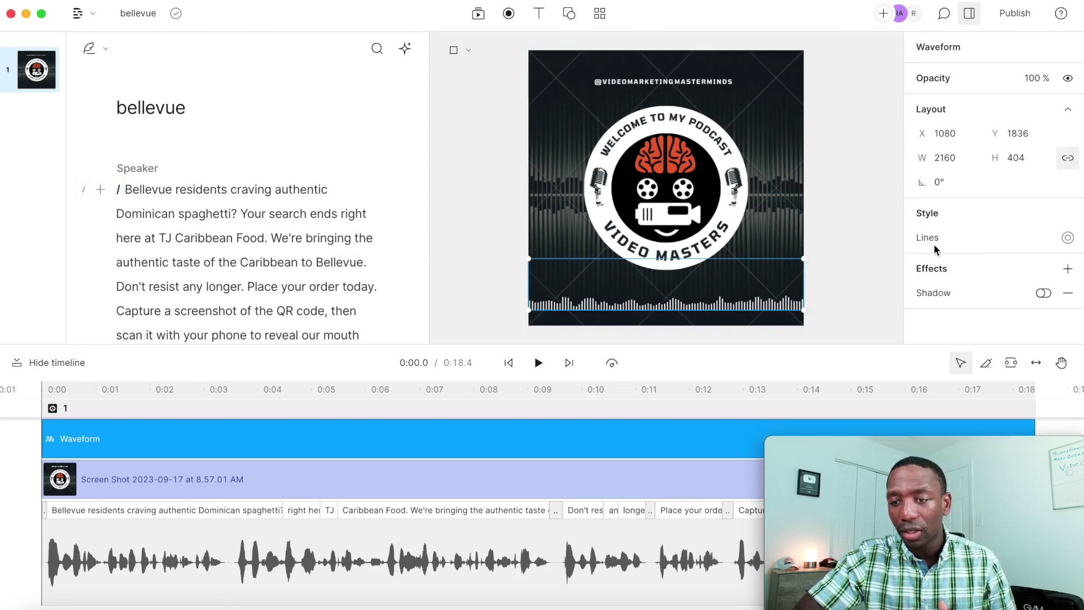
click(988, 237)
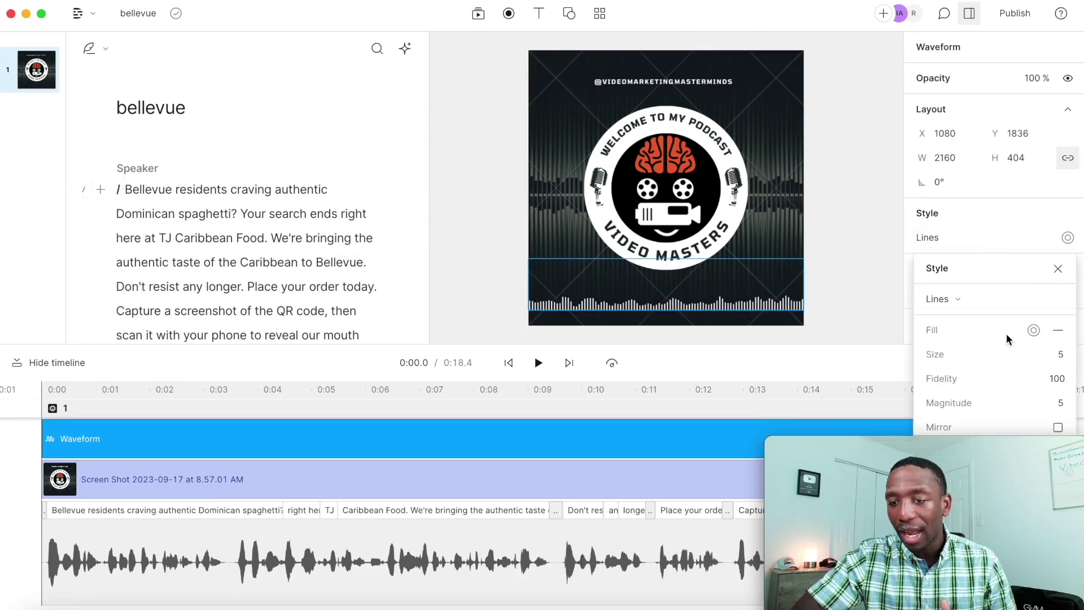
drag(1059, 357, 910, 383)
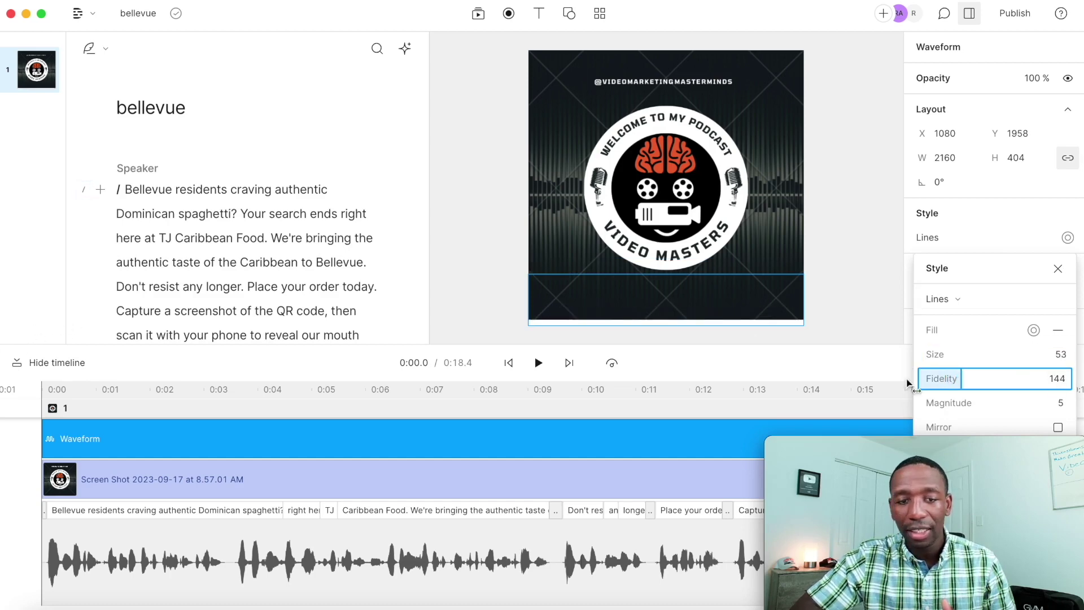
click(237, 237)
click(235, 238)
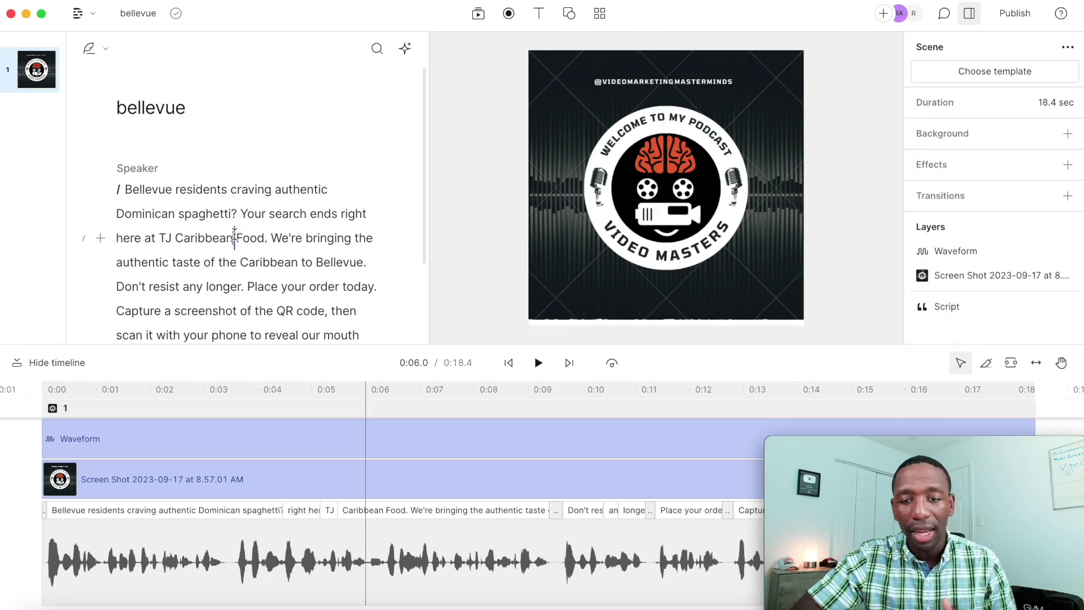
key(space)
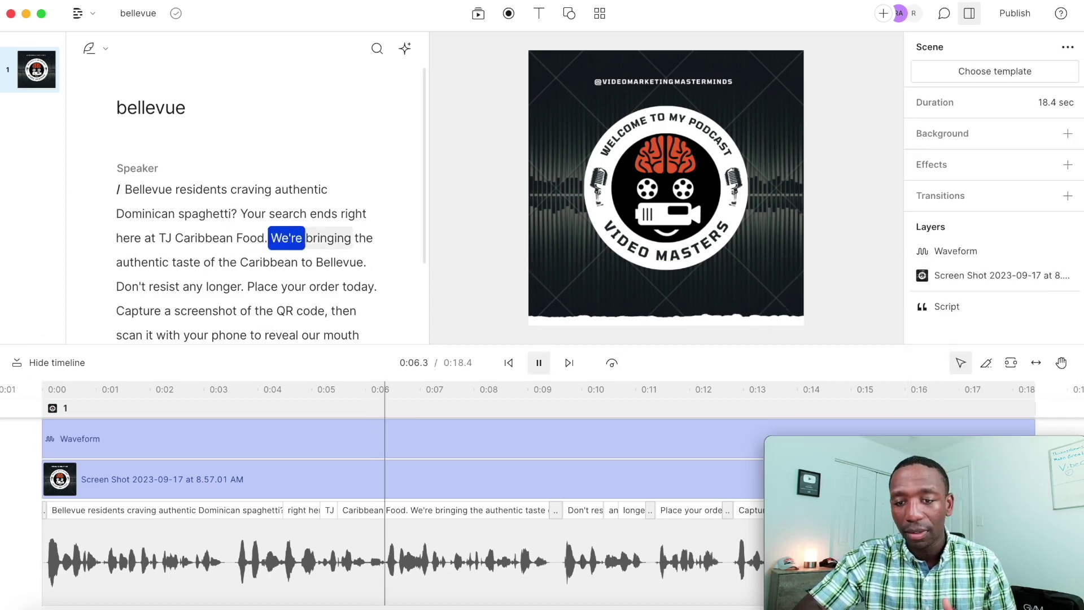
key(space)
Set waveform Magnitude to 12, turn on Mirror, and reduce Size to 7
click(690, 310)
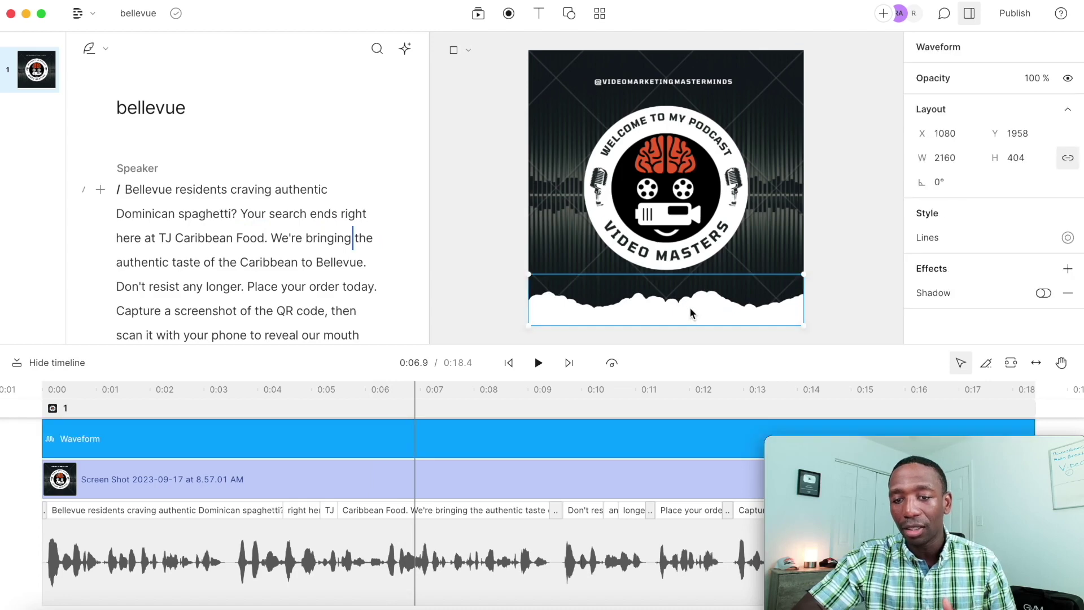
click(965, 247)
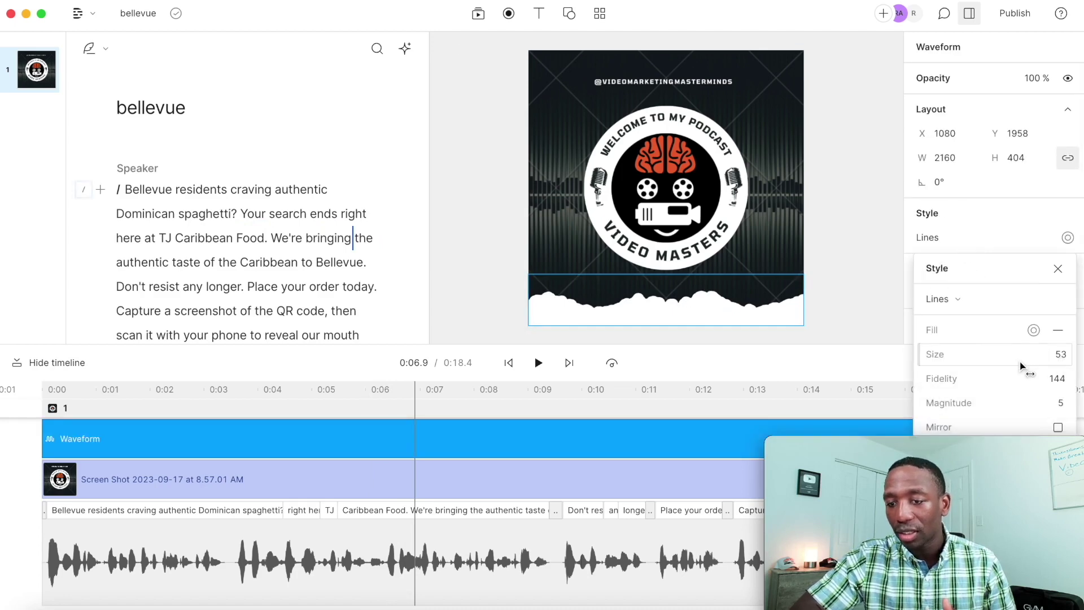
click(954, 403)
mouse_move(955, 403)
mouse_down()
mouse_move(983, 403)
mouse_move(967, 403)
mouse_up()
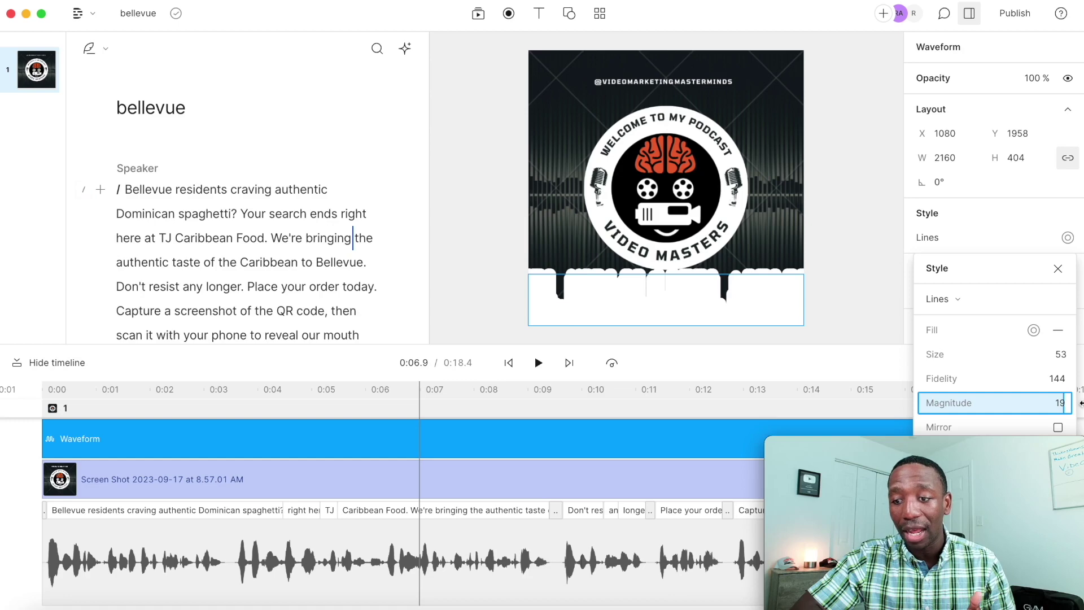
click(1059, 428)
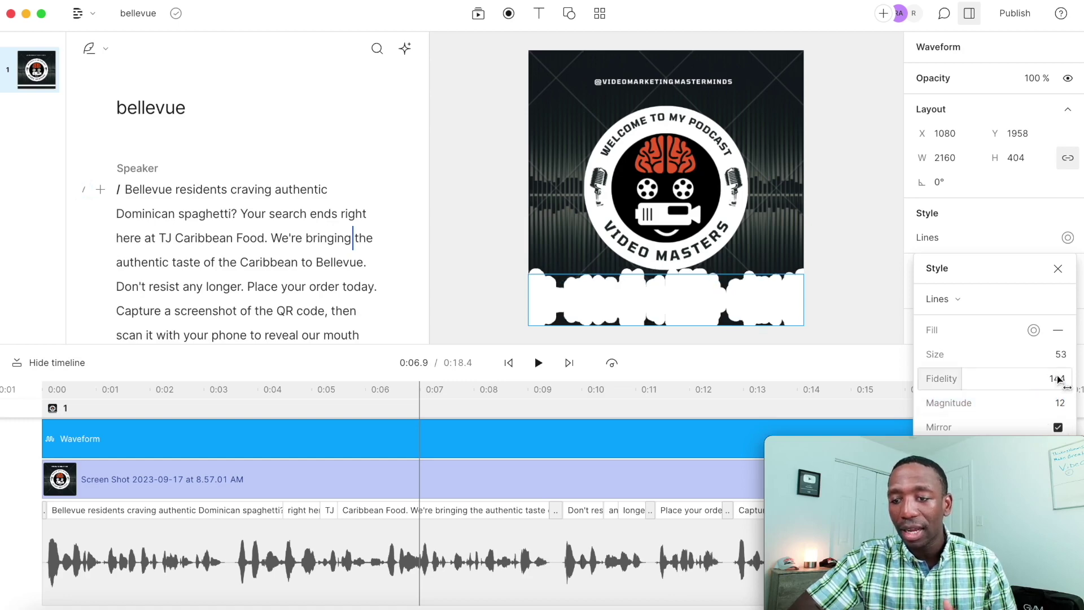
drag(1059, 360, 976, 356)
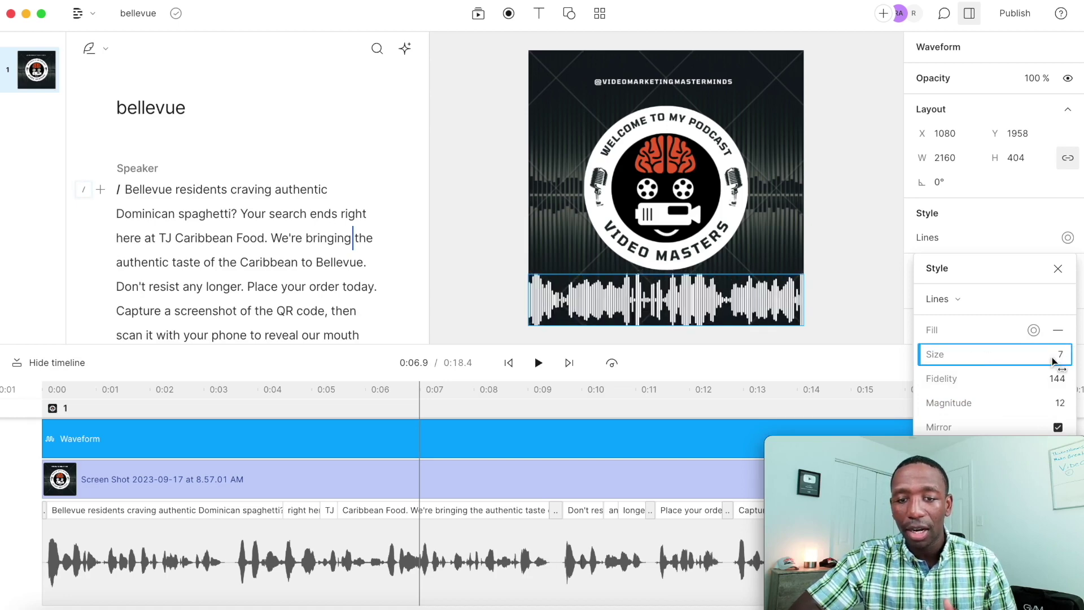
click(124, 185)
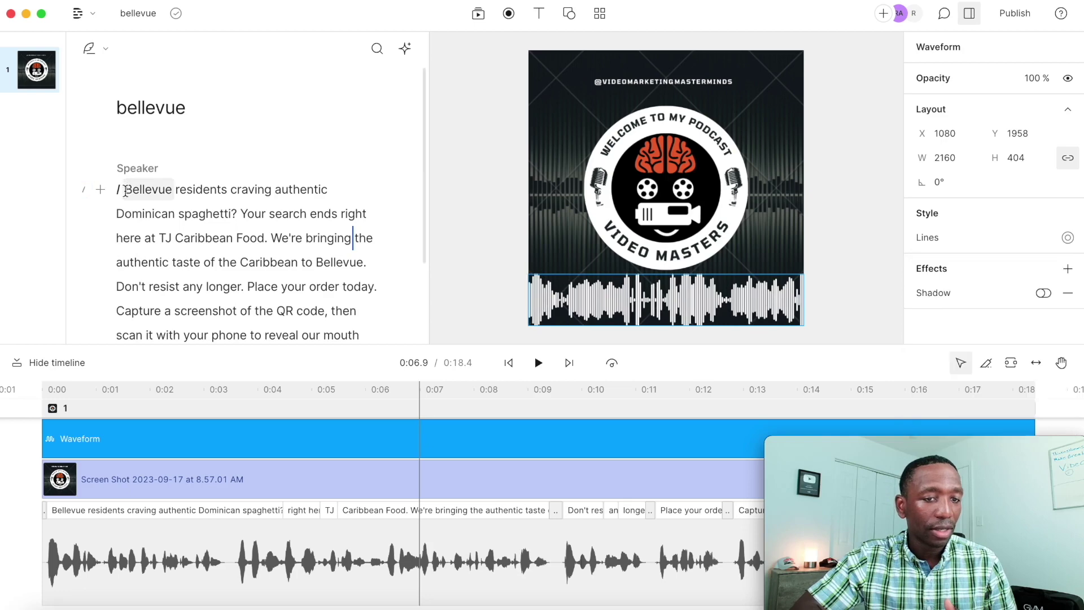
key(space)
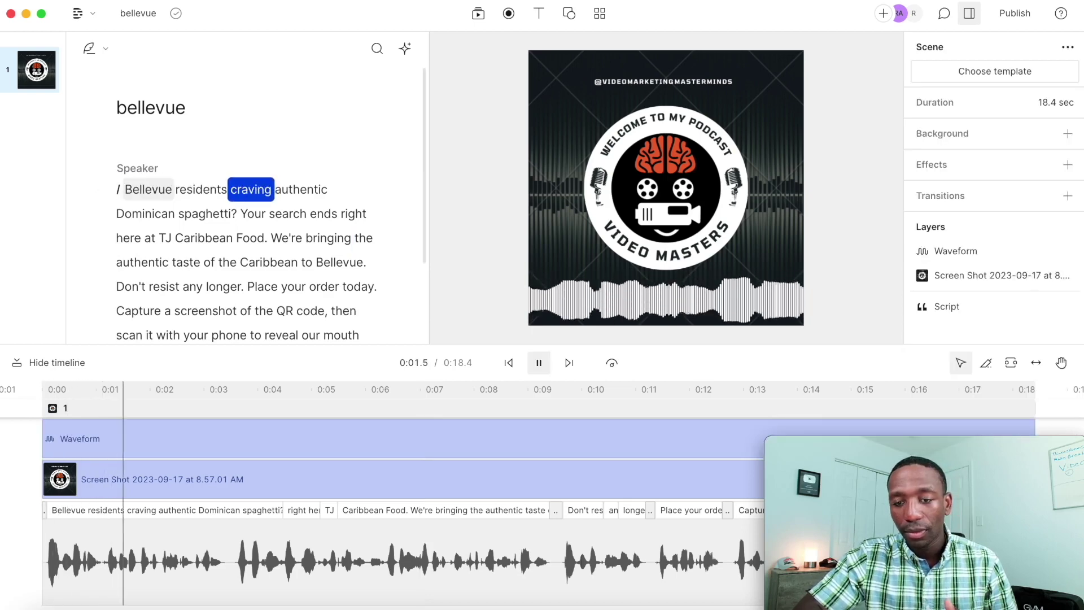
key(space)
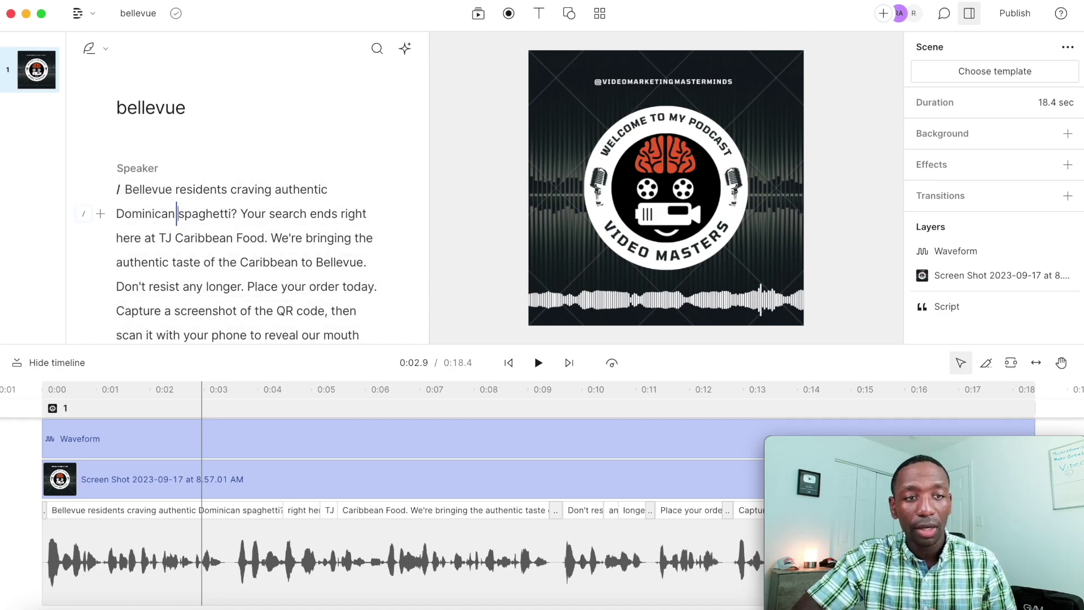
Open Export from the project menu and keep Video at Max resolution and High quality
click(79, 13)
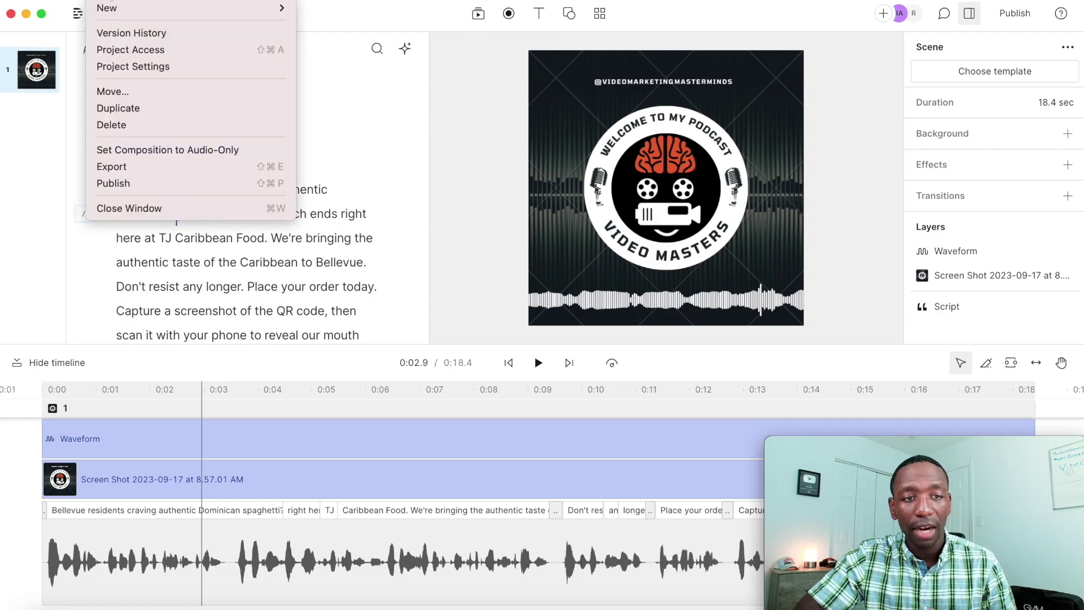
click(131, 168)
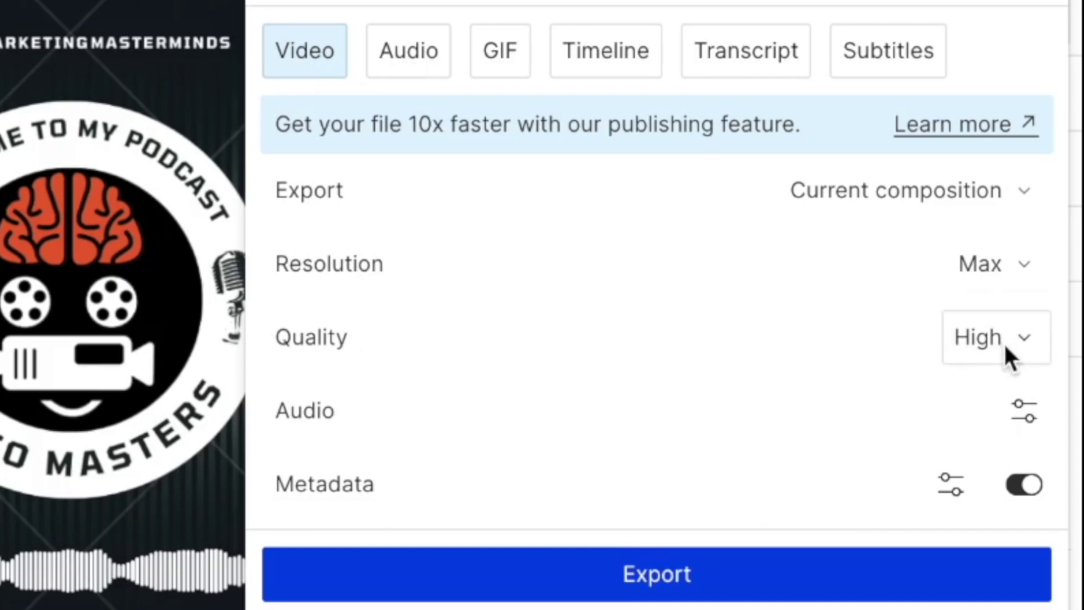
click(1016, 259)
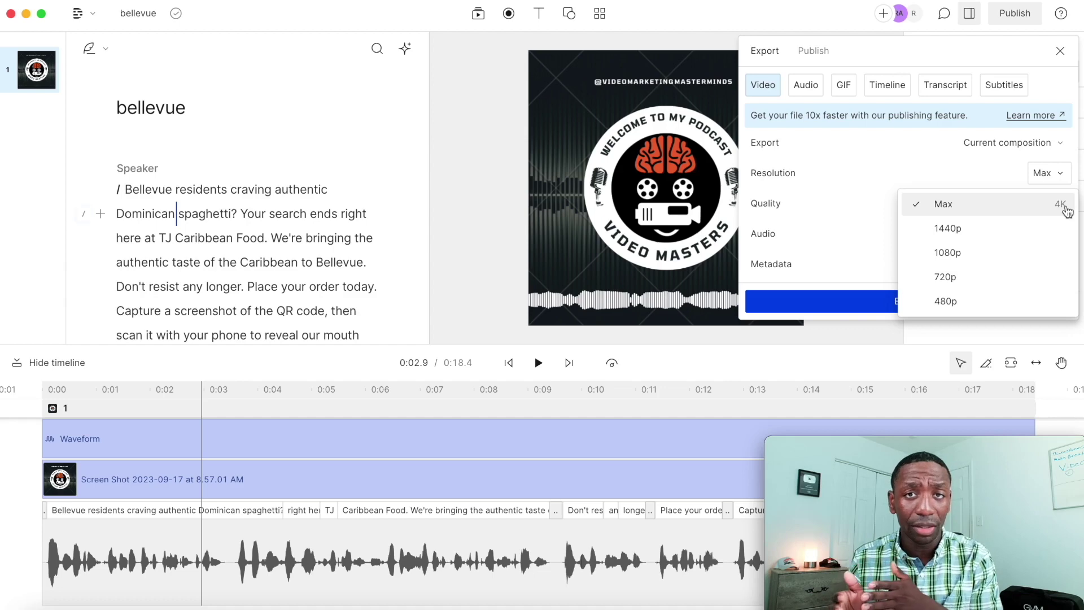
click(890, 208)
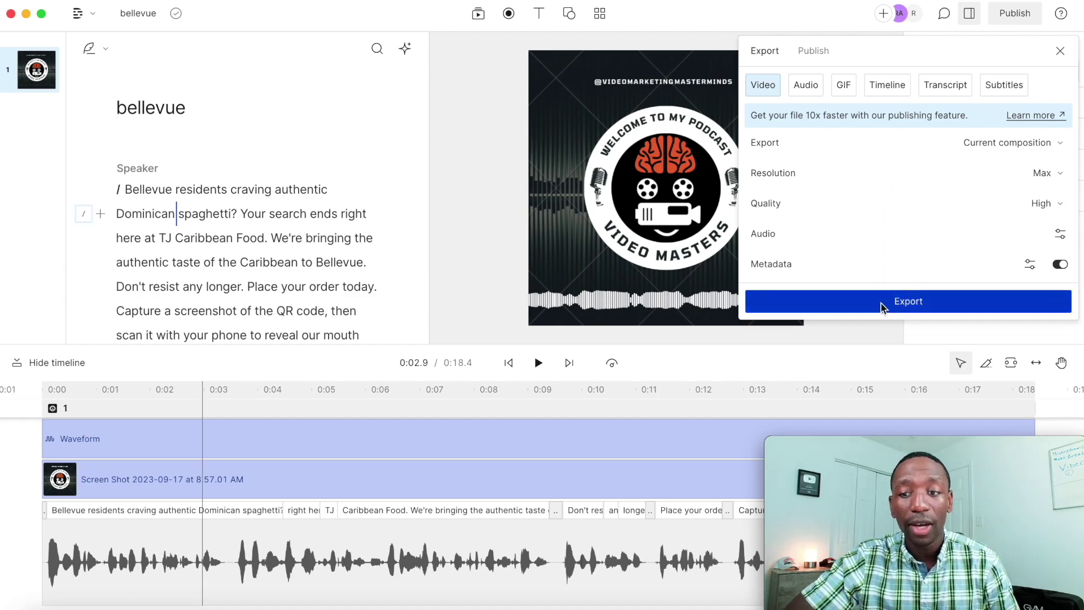
click(907, 302)
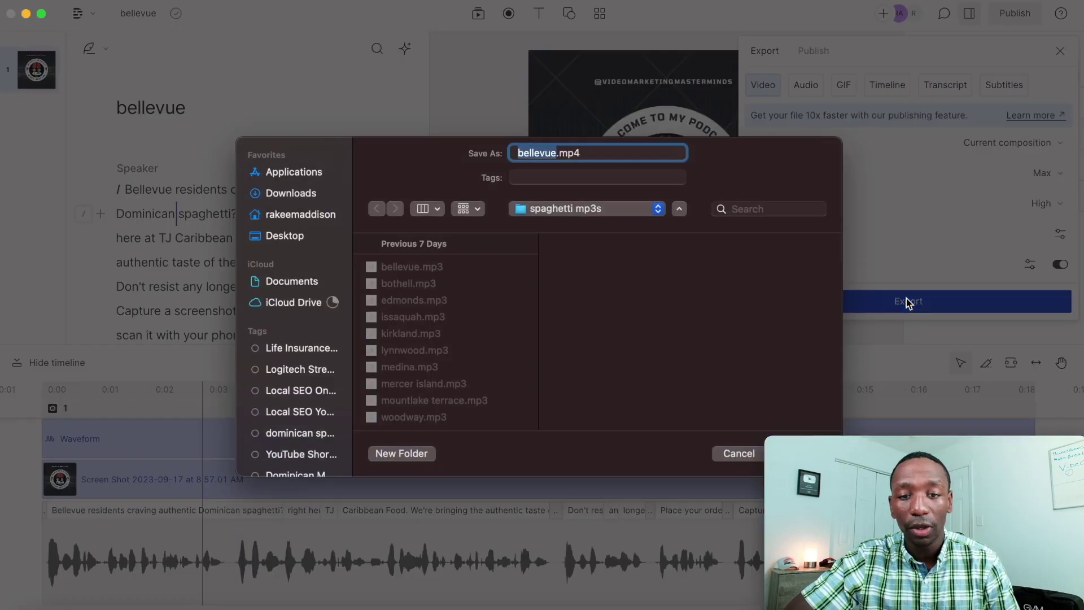